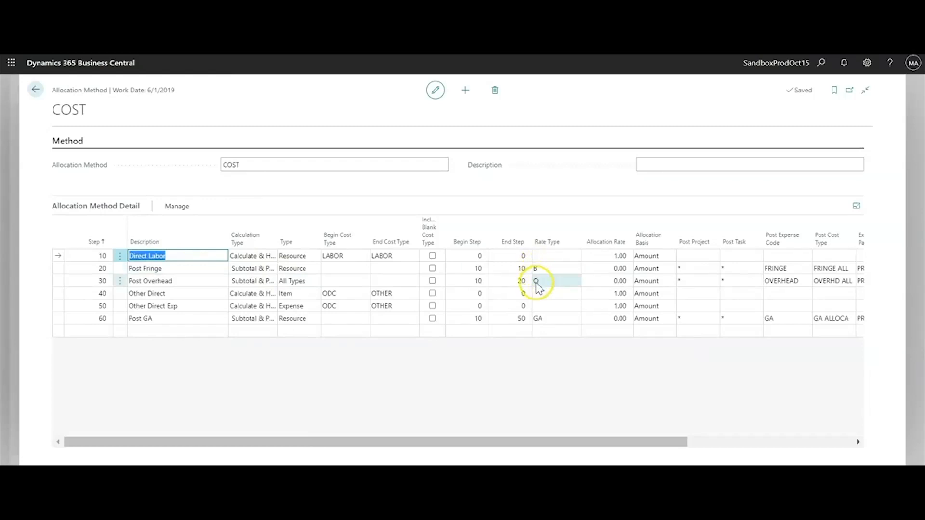
# - Review the Post Fringe and Post GA lines of the COST allocation method, and return to the home page
pyautogui.click(182, 266)
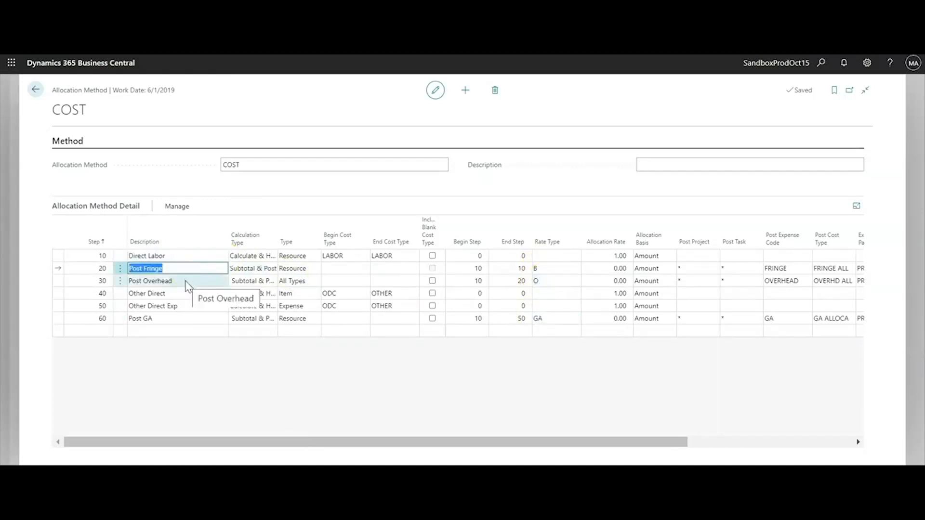
pyautogui.click(172, 320)
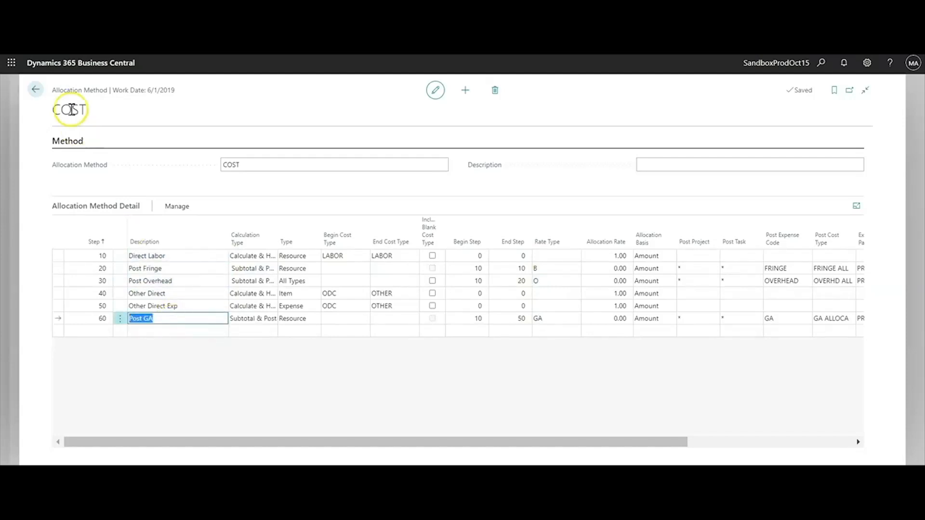
pyautogui.click(34, 91)
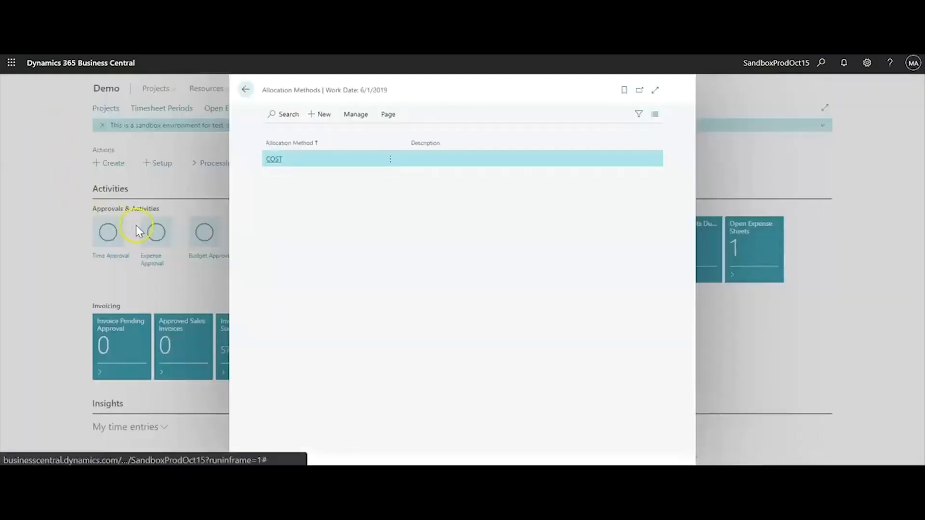
pyautogui.click(248, 92)
# - Open the Allocation Rate Type list, review the Fringe, General and Admin, and Overhead types, and close the list
pyautogui.click(161, 164)
pyautogui.moveTo(206, 289)
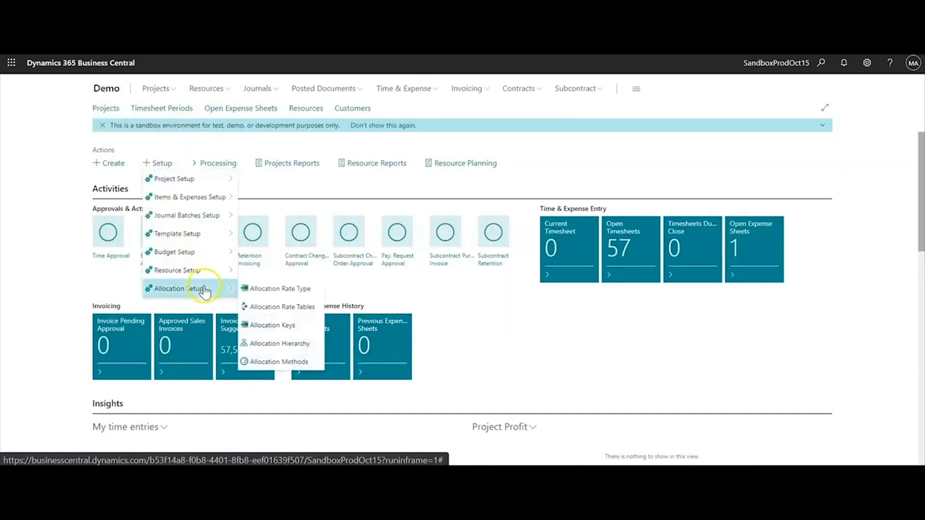
pyautogui.click(280, 290)
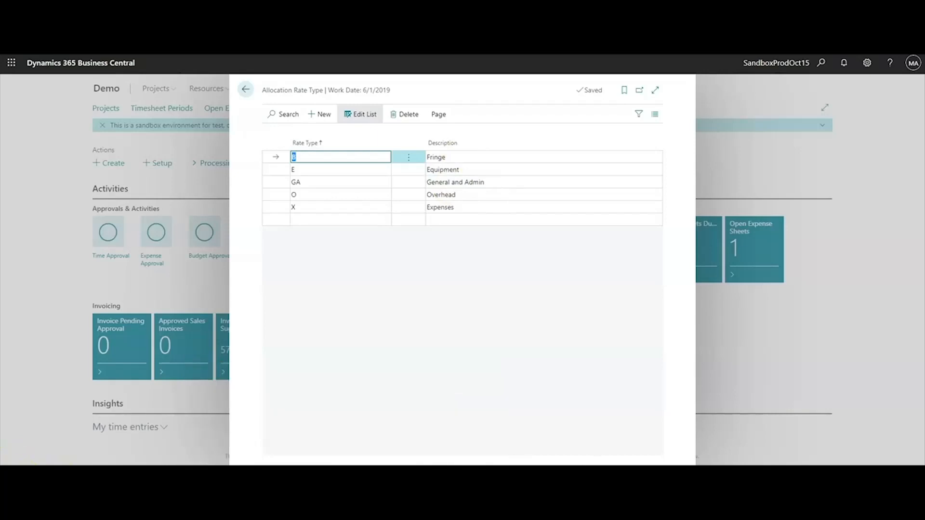
pyautogui.click(522, 158)
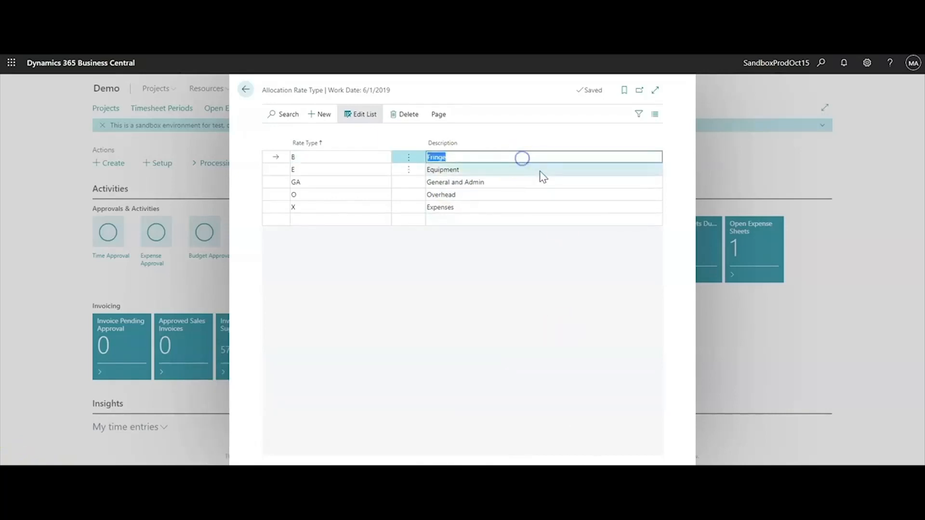
pyautogui.click(548, 183)
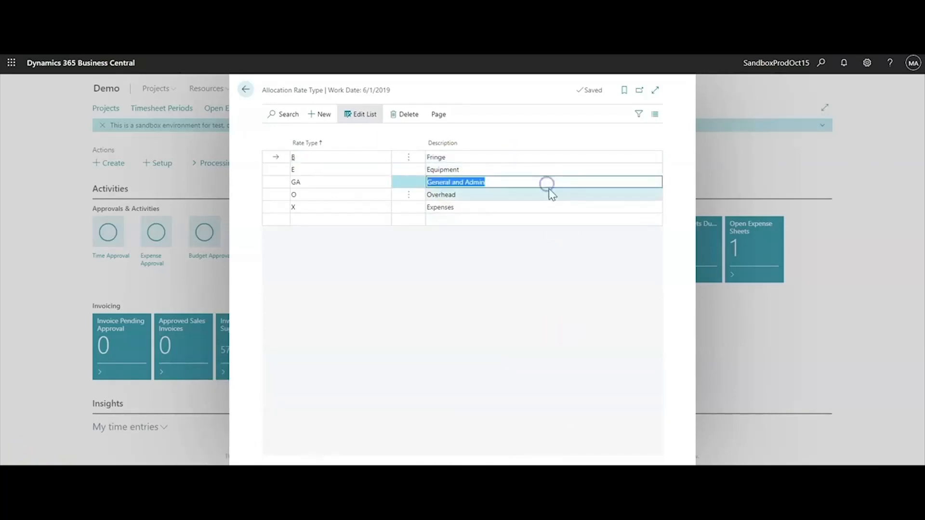
pyautogui.click(551, 195)
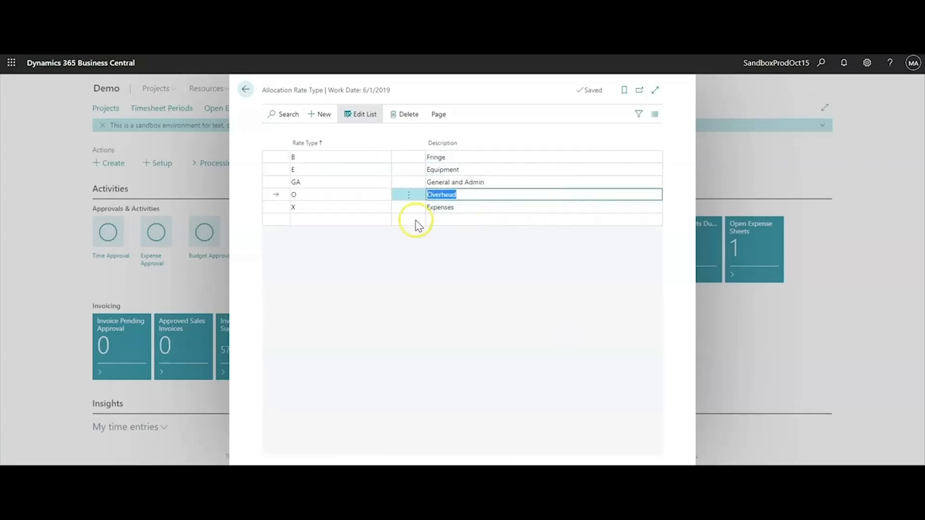
pyautogui.click(246, 90)
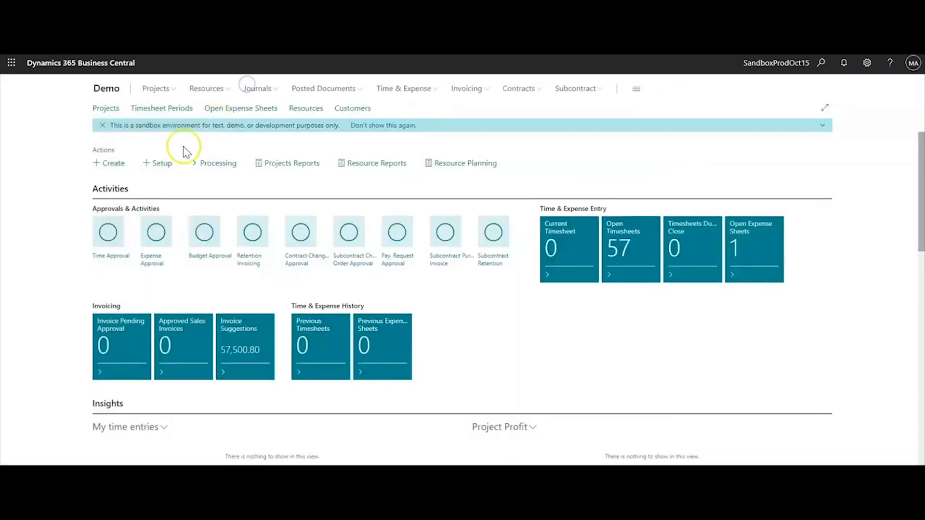
# - Open the allocation rate tables from the allocation setup, review the defined rates, and close the list
pyautogui.click(157, 164)
pyautogui.moveTo(182, 289)
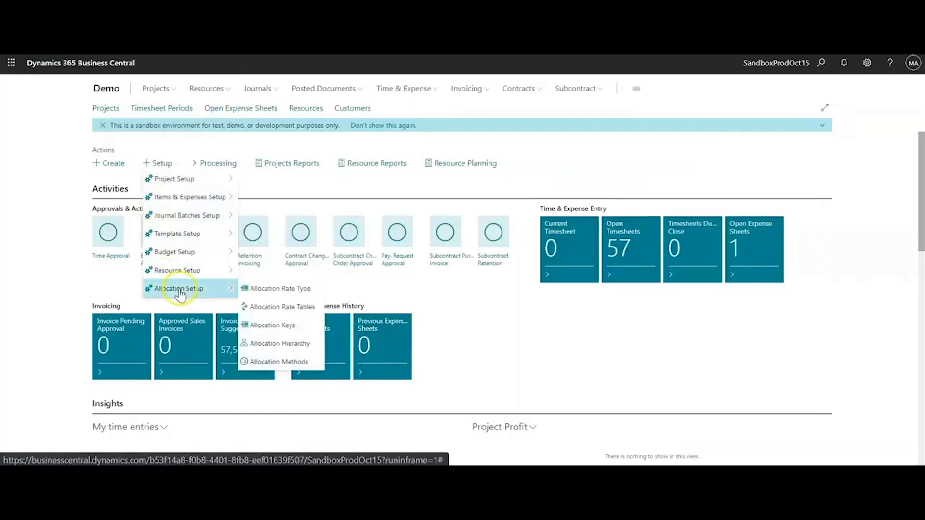
pyautogui.click(289, 308)
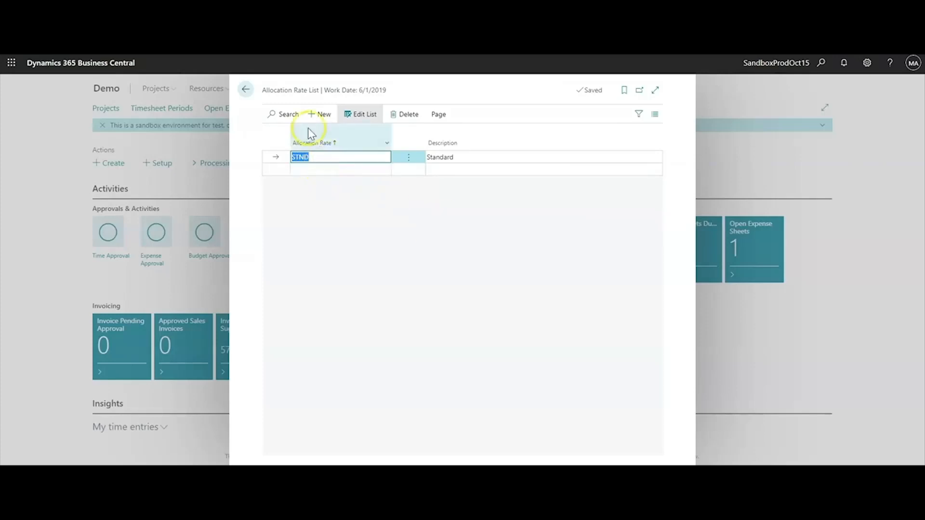
pyautogui.click(247, 91)
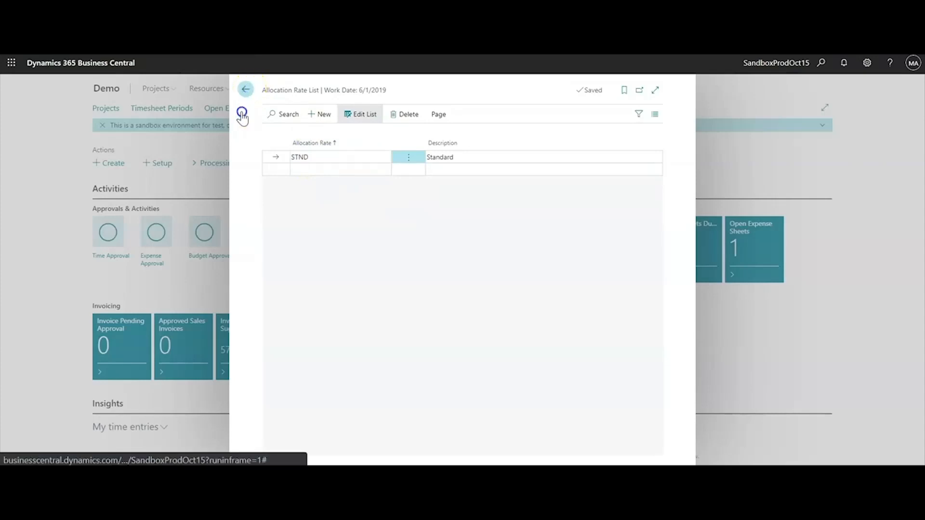
# - Open the project card of IRV001, Project Sample, from the projects list
pyautogui.click(163, 163)
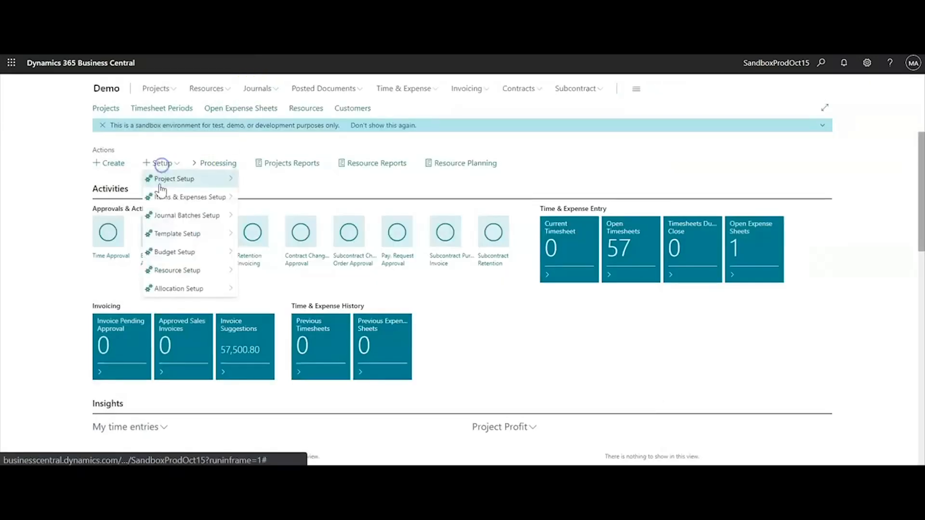
pyautogui.click(165, 289)
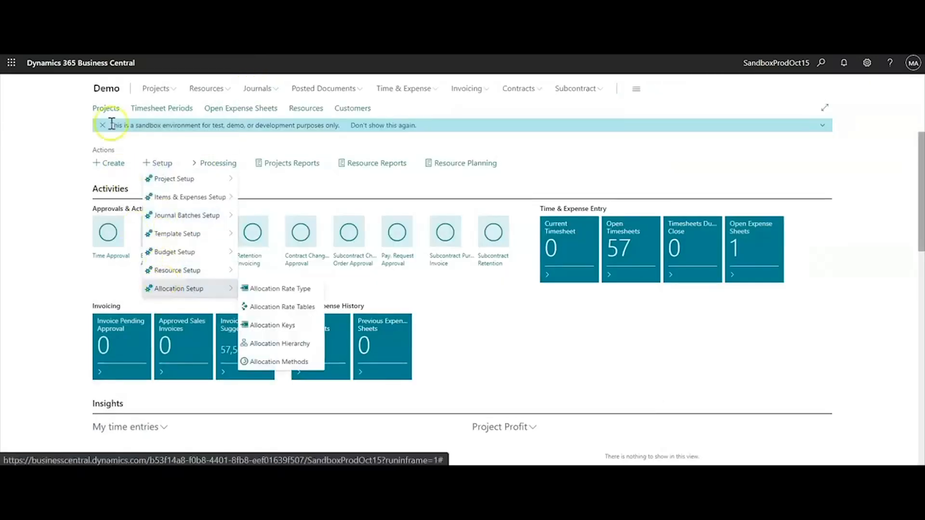
pyautogui.click(110, 114)
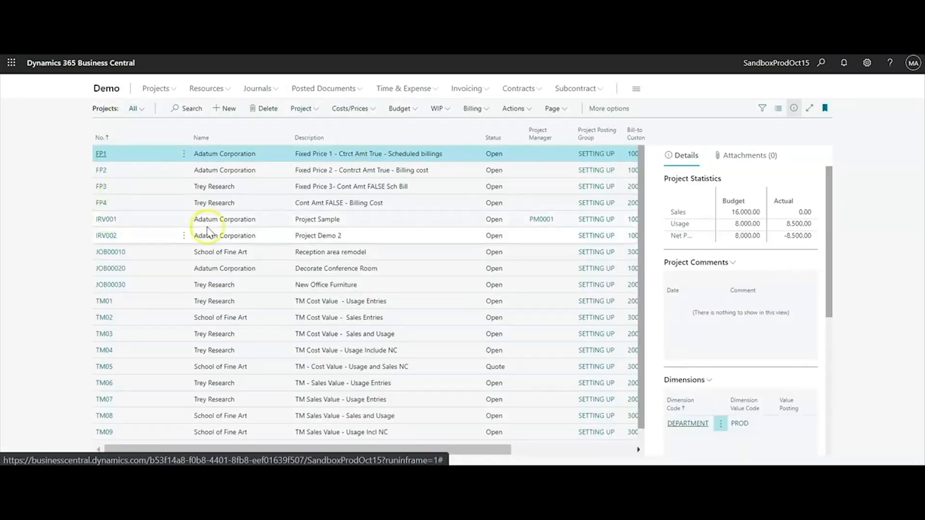
pyautogui.click(273, 220)
pyautogui.click(301, 109)
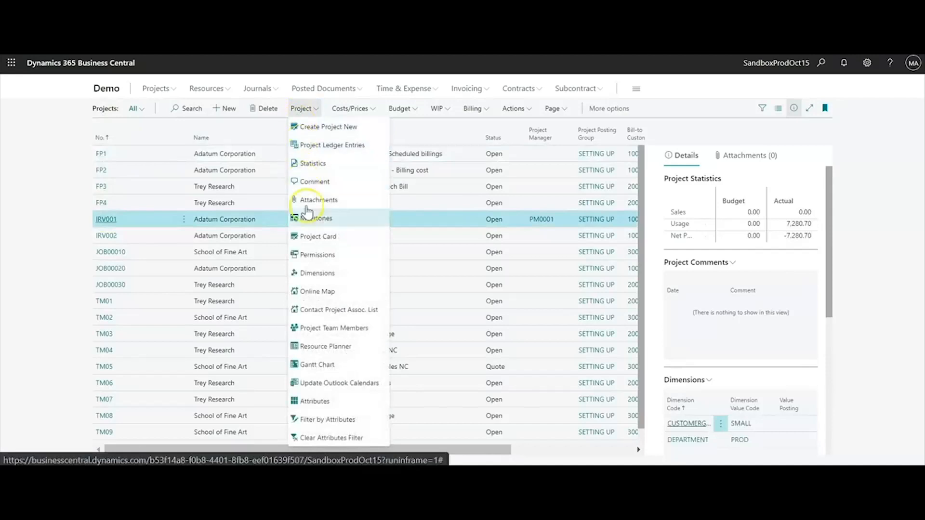
pyautogui.click(315, 236)
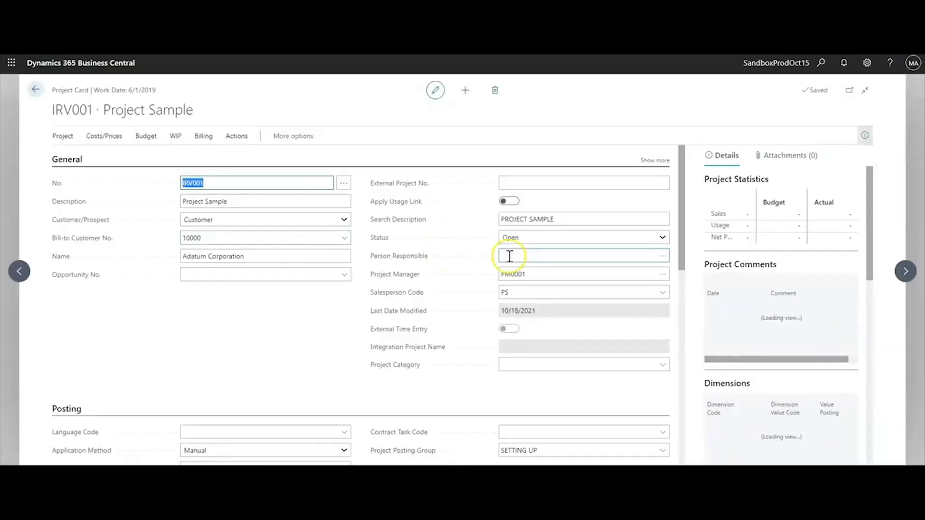
# - Examine the allocation method and allocation rate in the project's WIP, Recognition Settings & Allocations section, and close the card
pyautogui.scroll(-5, 521, 289)
pyautogui.scroll(-3, 513, 299)
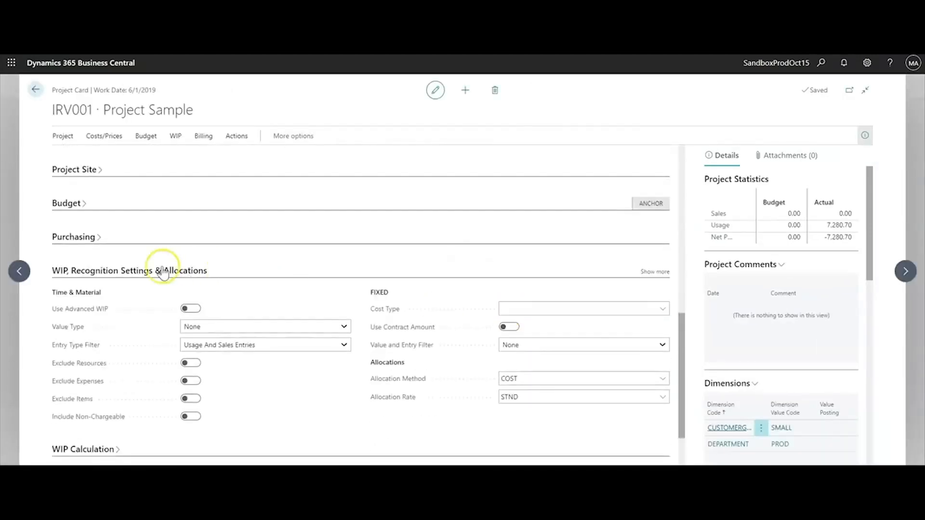
pyautogui.scroll(-2, 193, 273)
pyautogui.click(533, 330)
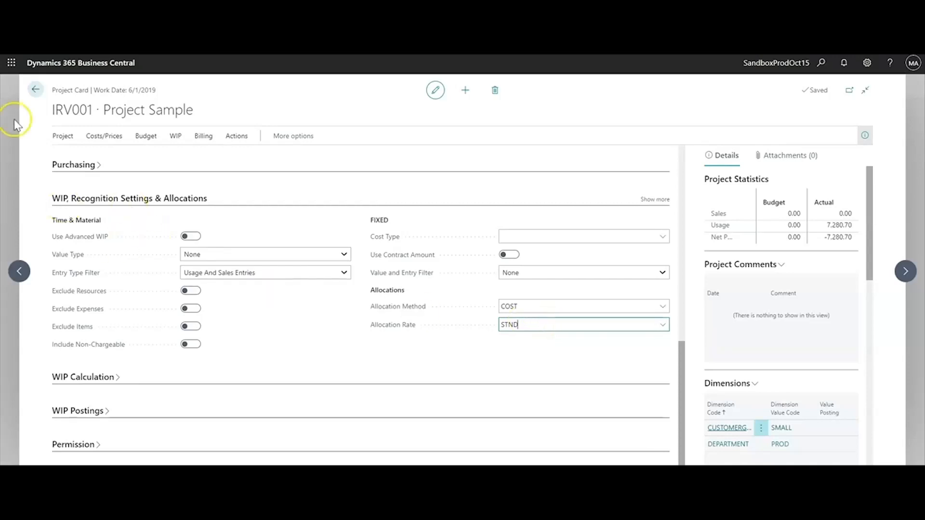
pyautogui.click(36, 91)
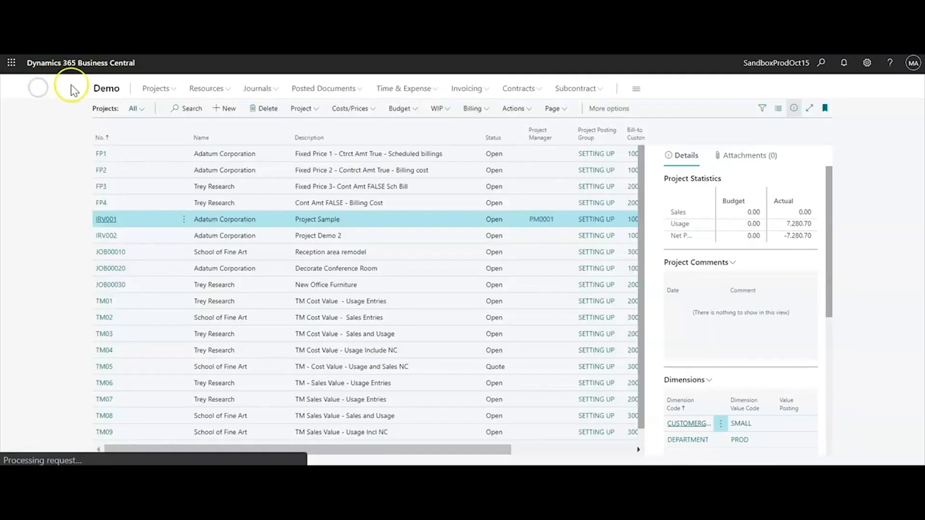
# - Open the Allocation Hierarchy list from the allocation setup on the home page
pyautogui.click(162, 163)
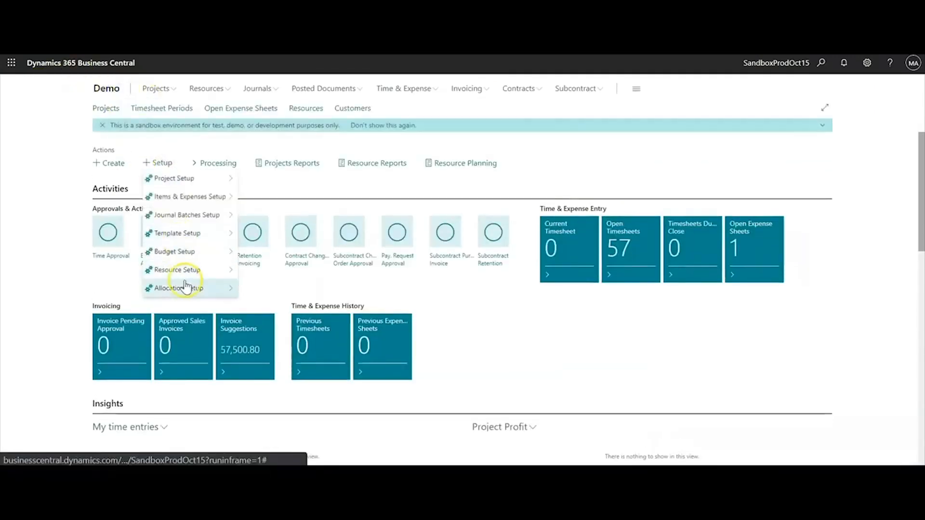
pyautogui.click(186, 287)
pyautogui.click(292, 346)
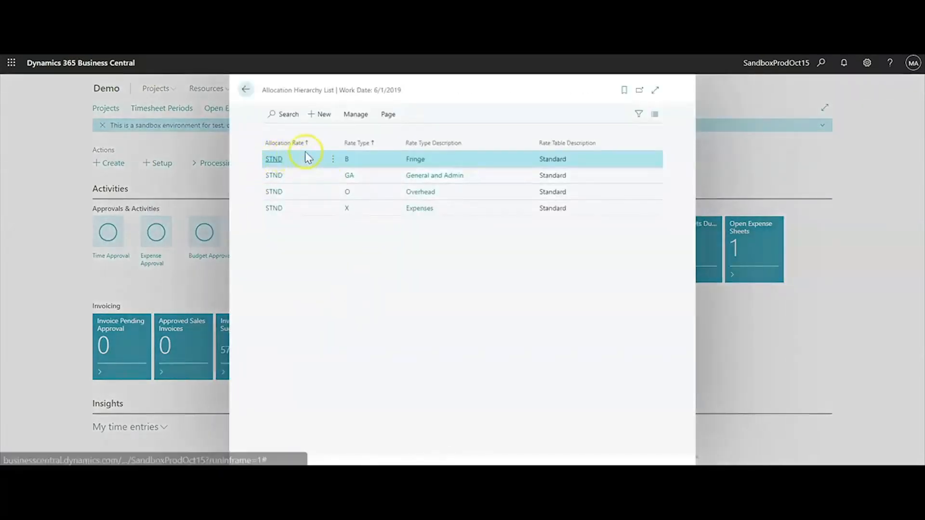
pyautogui.click(357, 115)
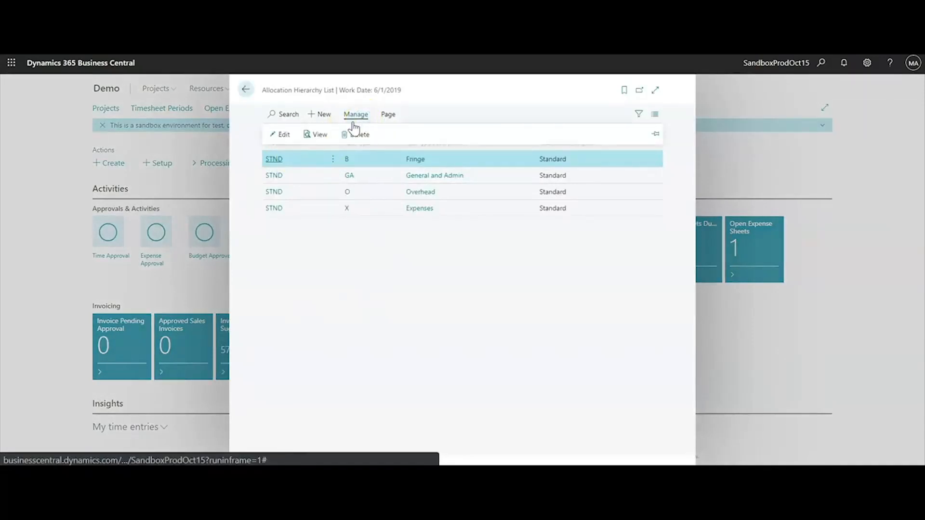
pyautogui.click(292, 262)
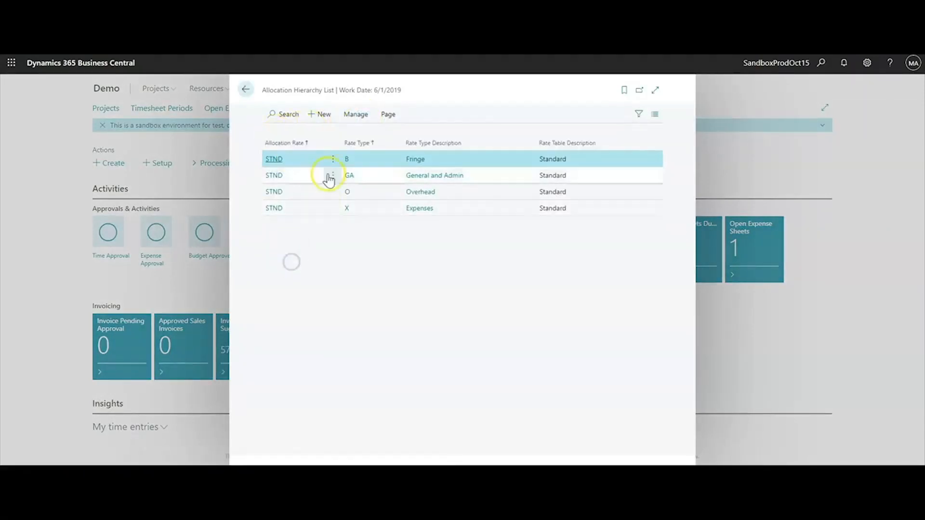
# - Create a new allocation hierarchy with allocation rate STND and rate type E (Equipment)
pyautogui.click(326, 121)
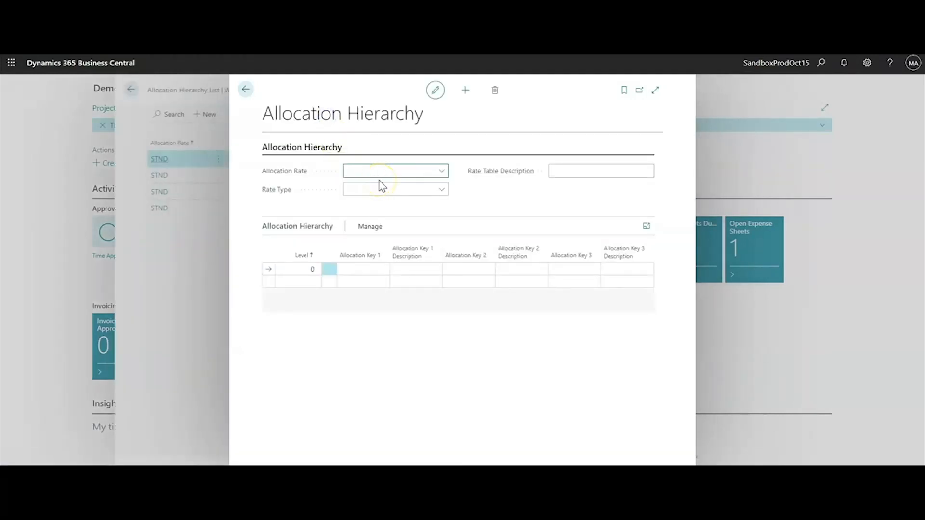
pyautogui.click(441, 172)
pyautogui.click(376, 216)
pyautogui.click(442, 189)
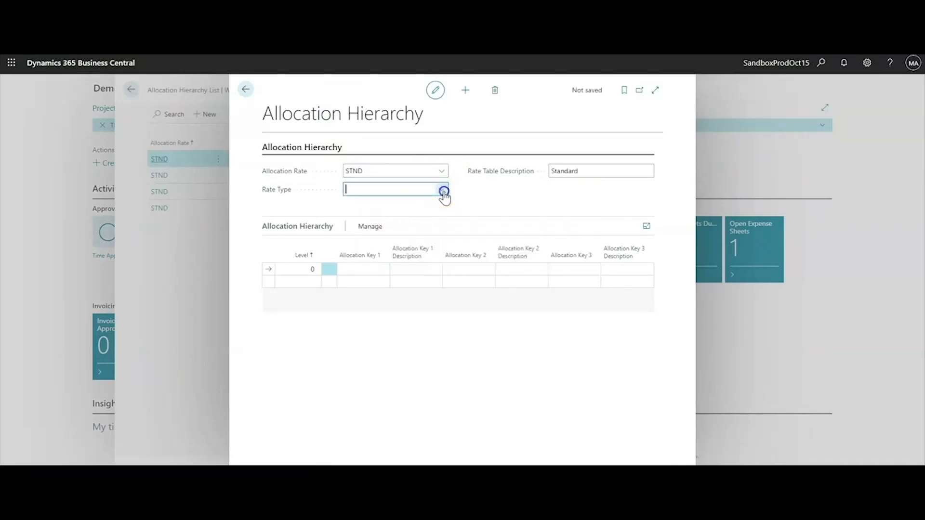
pyautogui.click(366, 248)
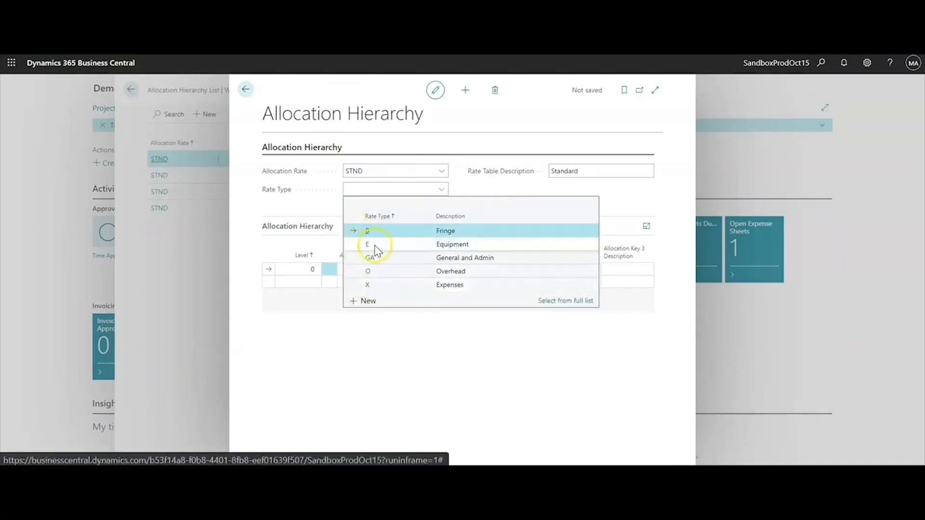
pyautogui.click(366, 247)
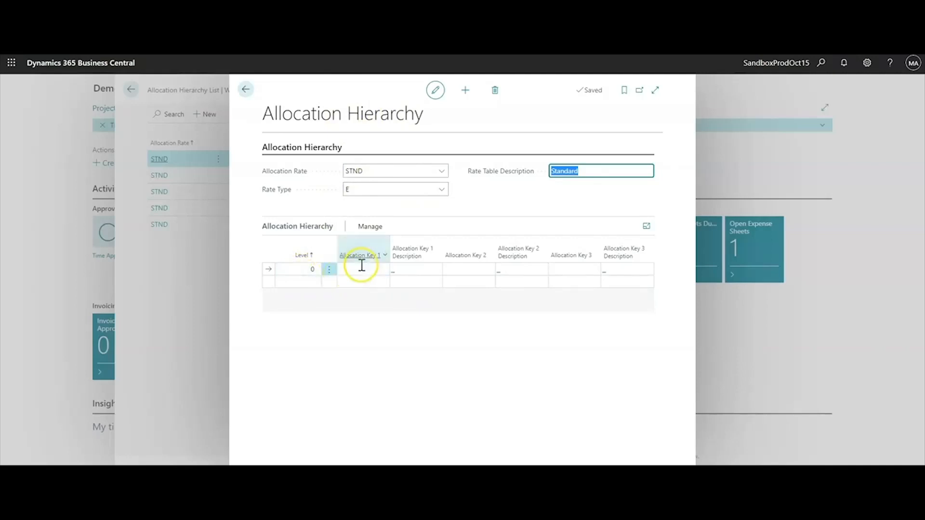
# - Expand the hierarchy page and add a level 1 line with CUST (Customer ID) as Allocation Key 1
pyautogui.click(656, 90)
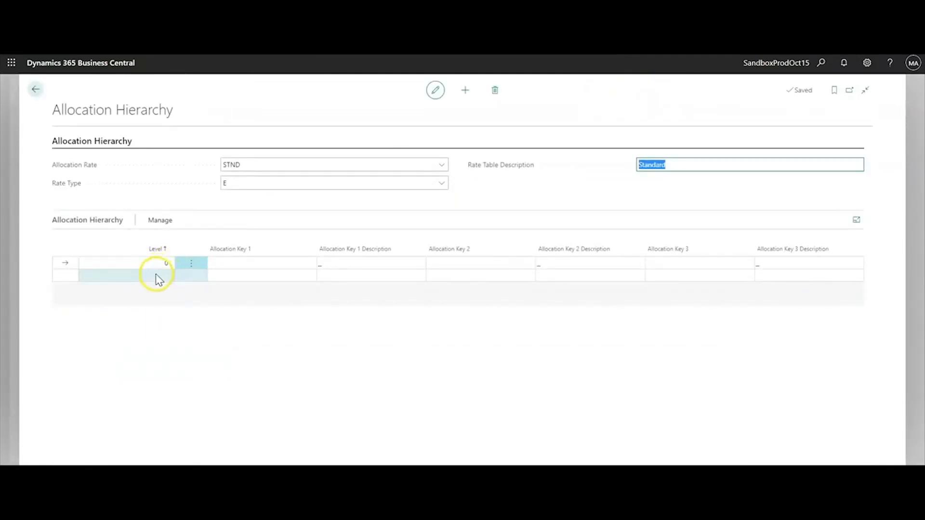
pyautogui.click(164, 275)
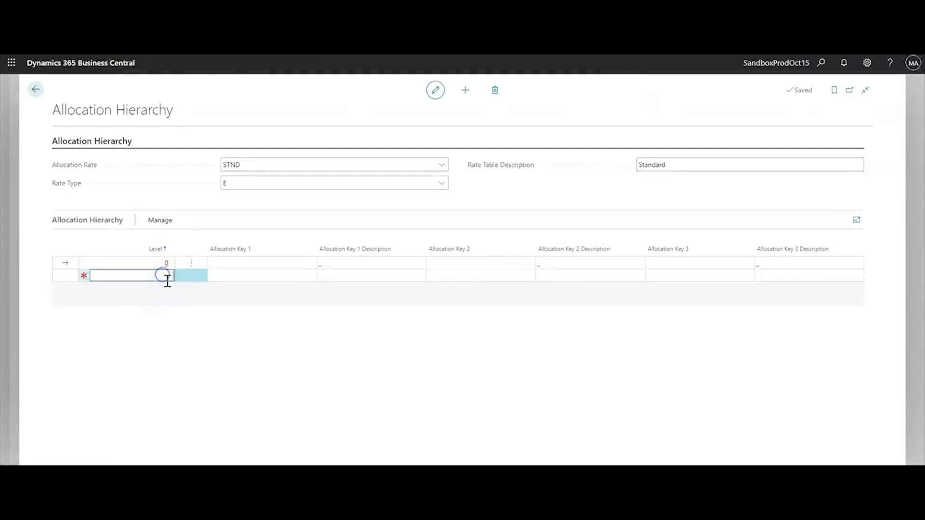
pyautogui.press('Tab')
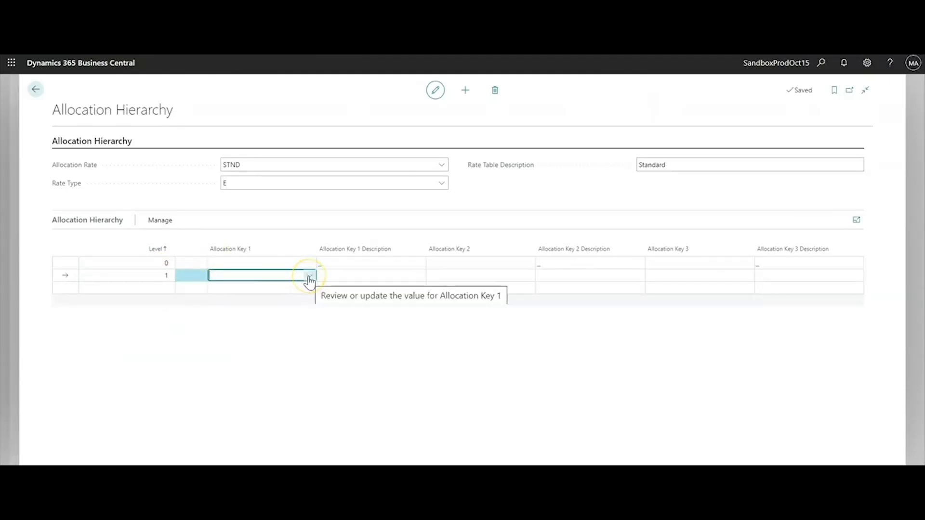
pyautogui.click(310, 276)
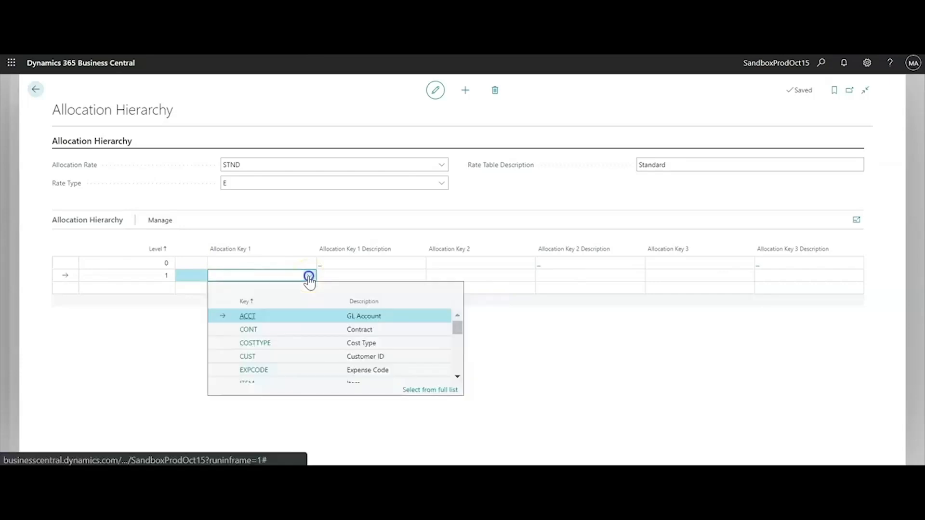
pyautogui.scroll(-3, 268, 345)
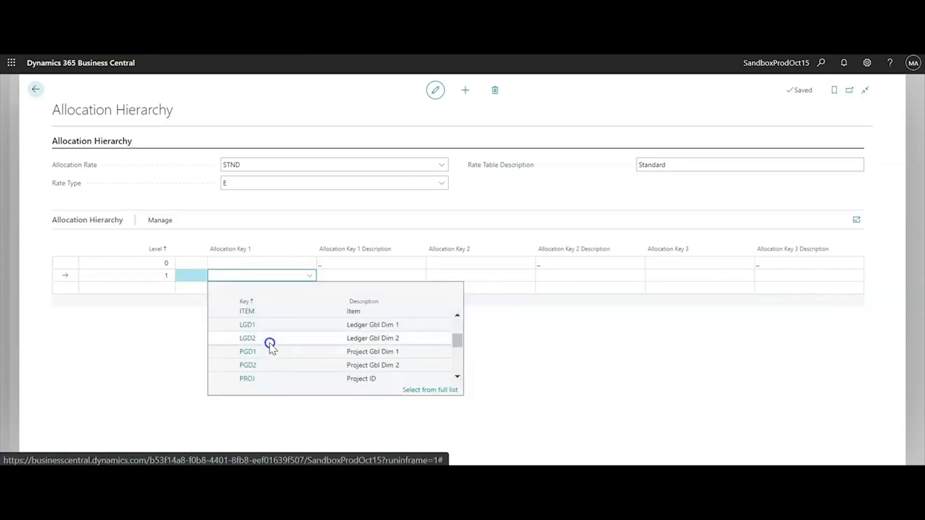
pyautogui.scroll(3, 264, 351)
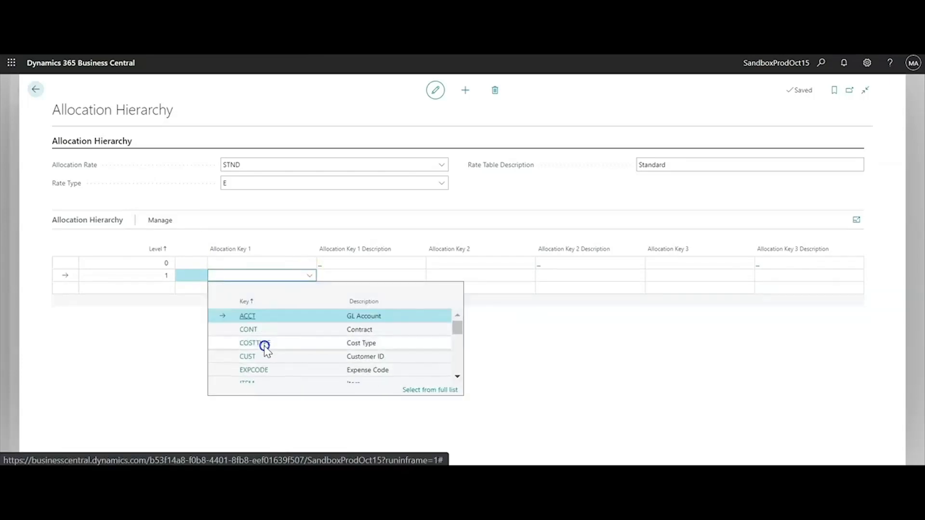
pyautogui.click(252, 355)
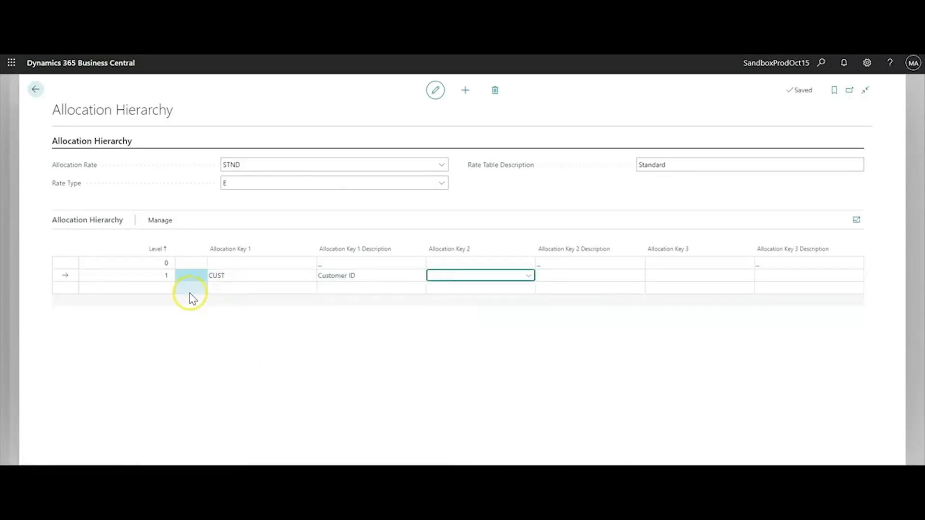
# - Add a level 2 line to the allocation hierarchy with EXPCODE (Expense Code) as Allocation Key 1
pyautogui.click(139, 289)
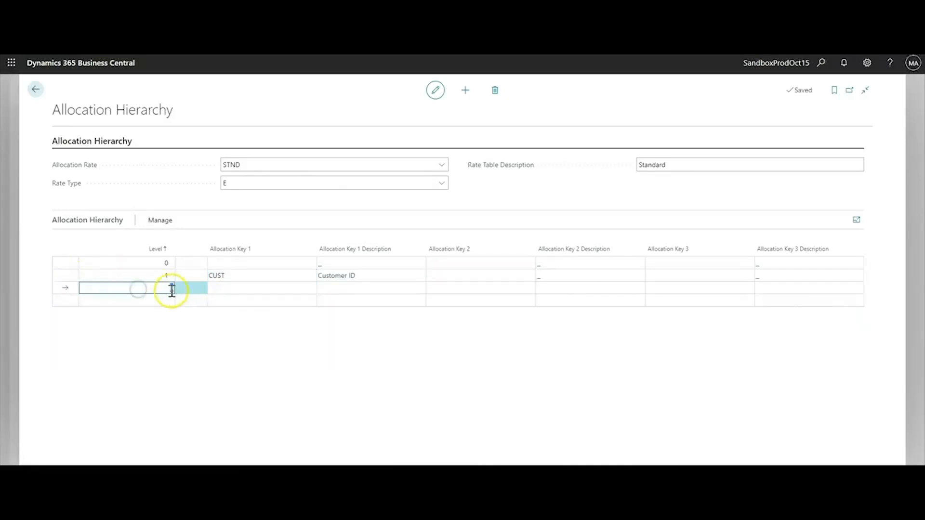
pyautogui.press('Tab')
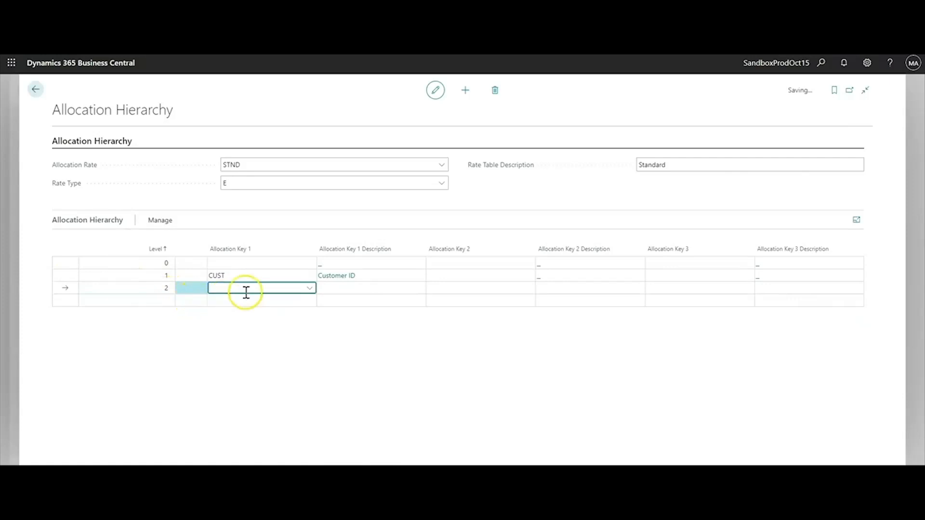
pyautogui.click(308, 291)
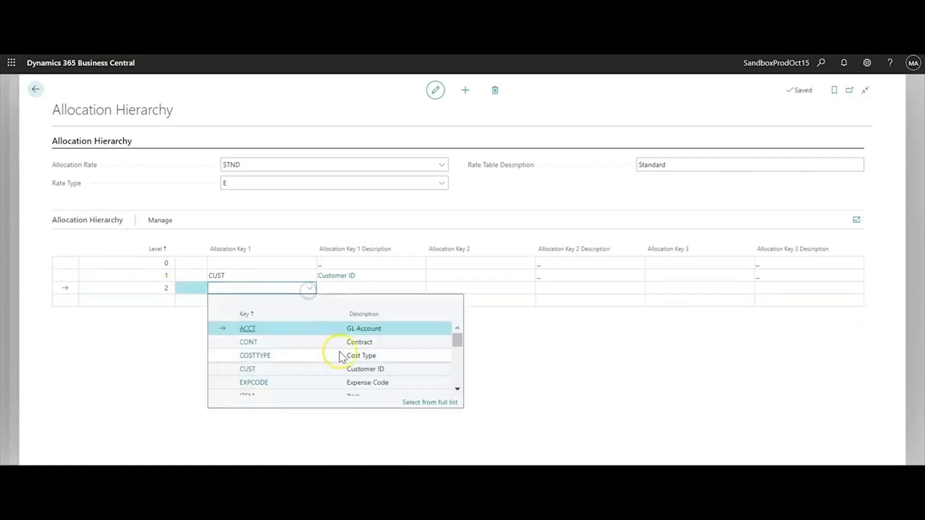
pyautogui.click(260, 383)
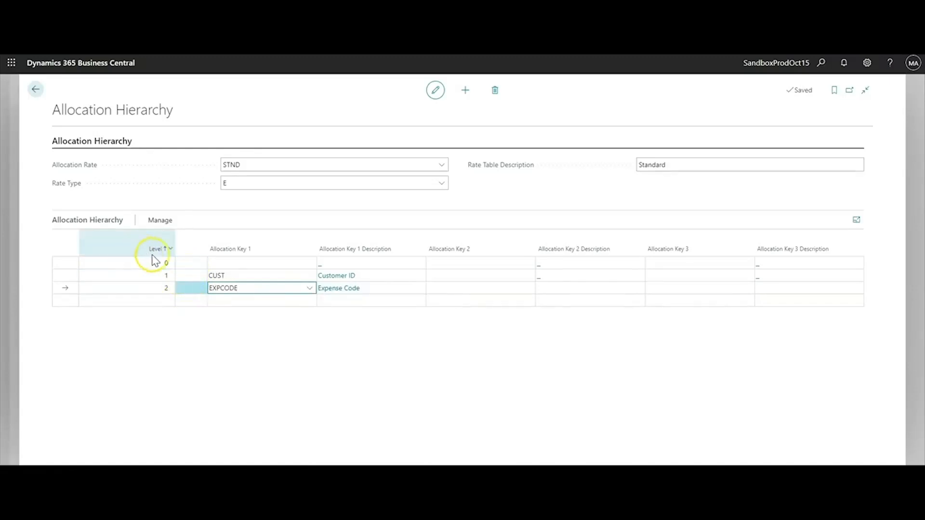
# - Review the level numbers and Allocation Key 1 values of the customer and expense code lines
pyautogui.click(146, 274)
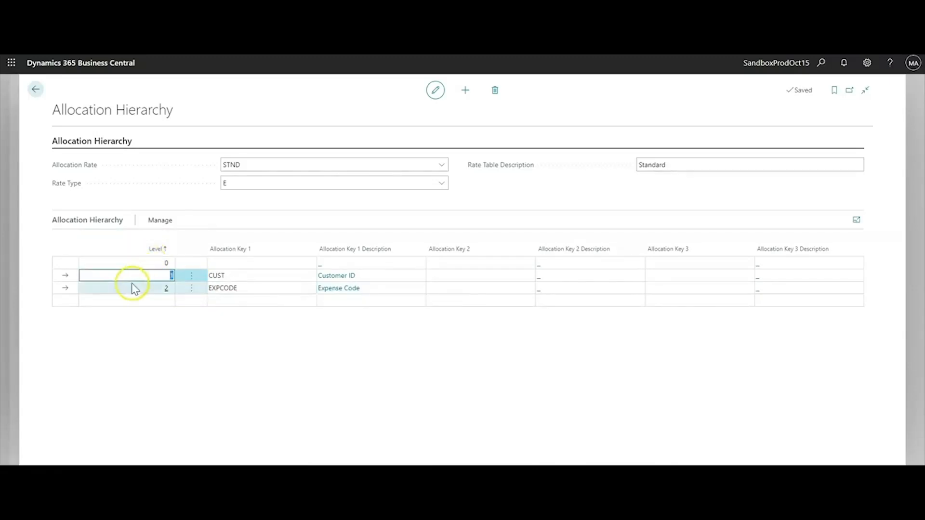
pyautogui.click(256, 278)
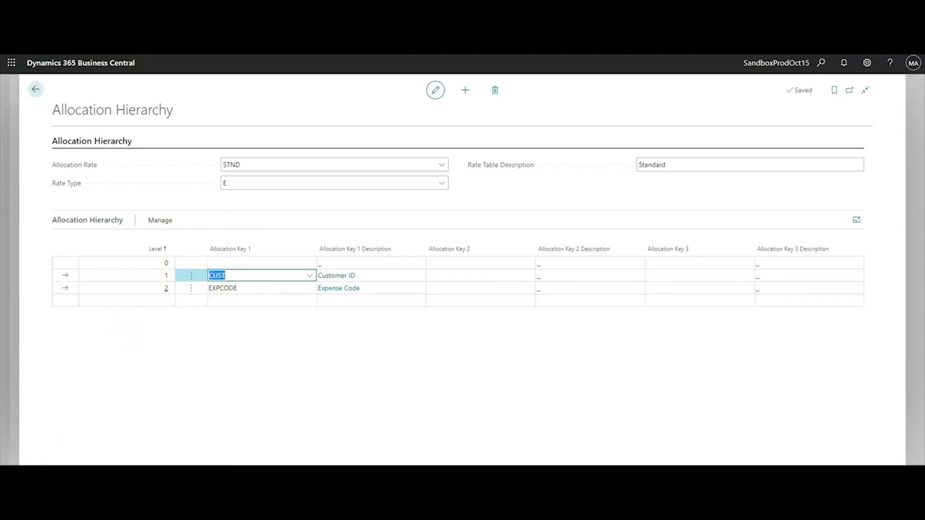
pyautogui.click(145, 287)
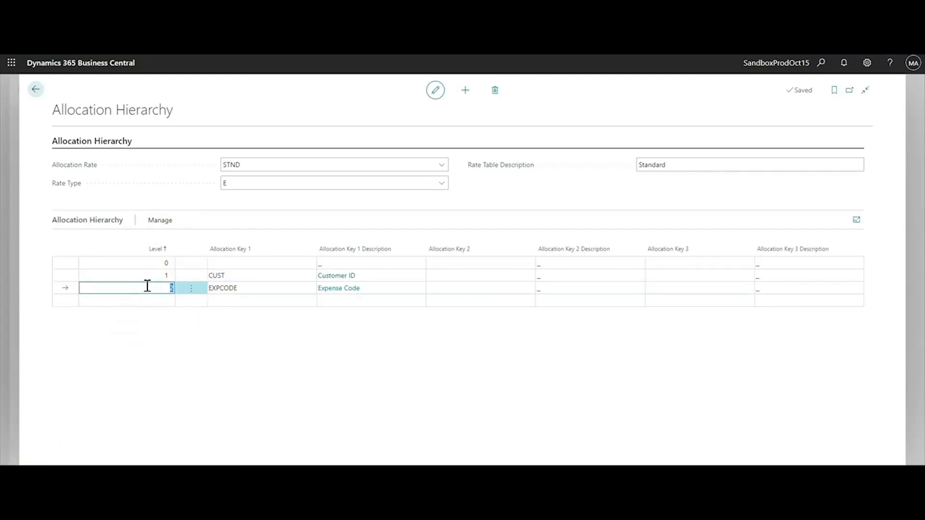
pyautogui.click(253, 287)
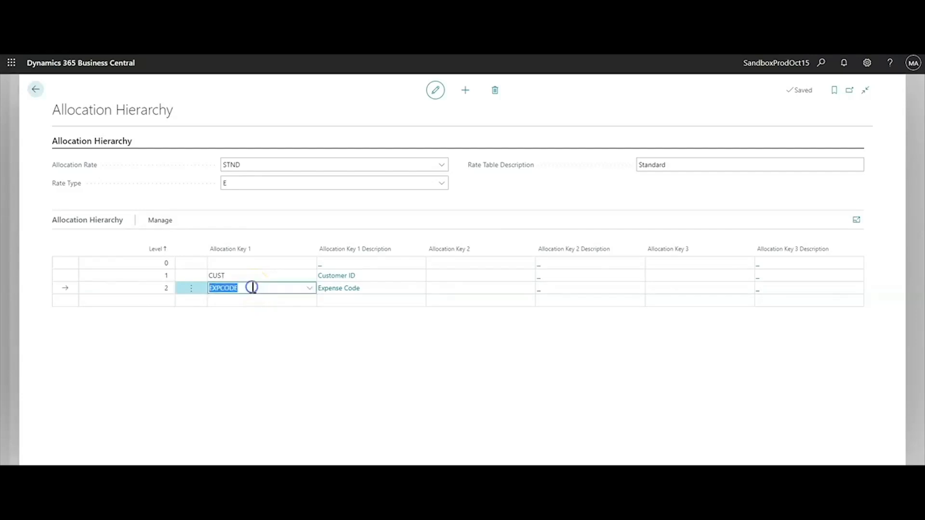
pyautogui.click(155, 275)
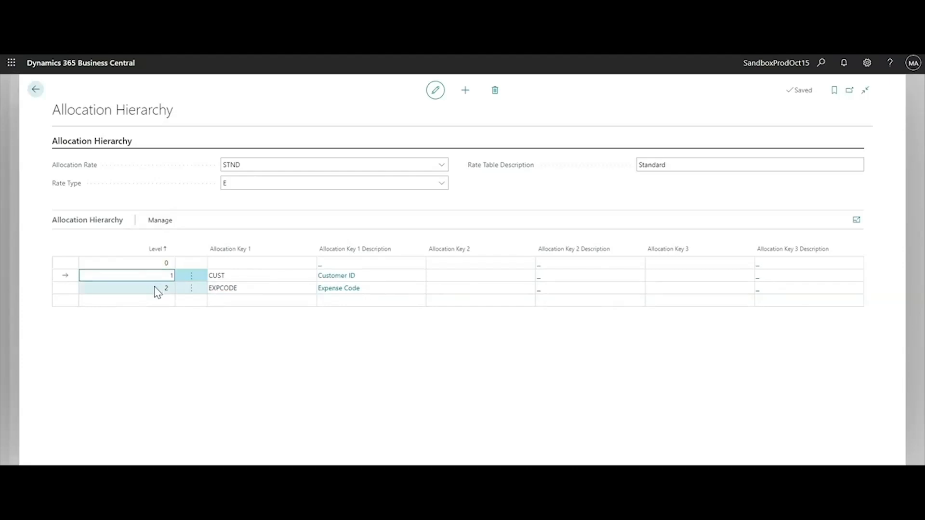
pyautogui.click(156, 287)
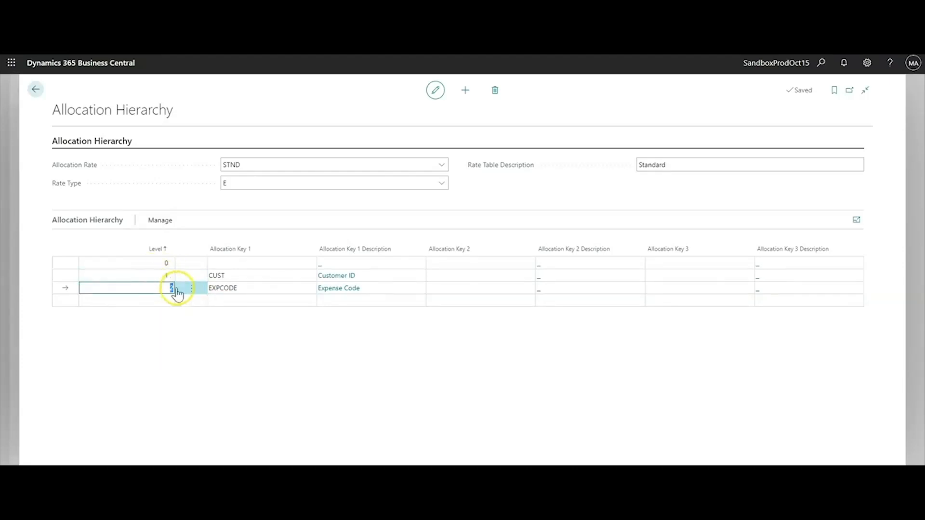
# - Open the level rate entries for the level 0 line of the hierarchy
pyautogui.click(140, 262)
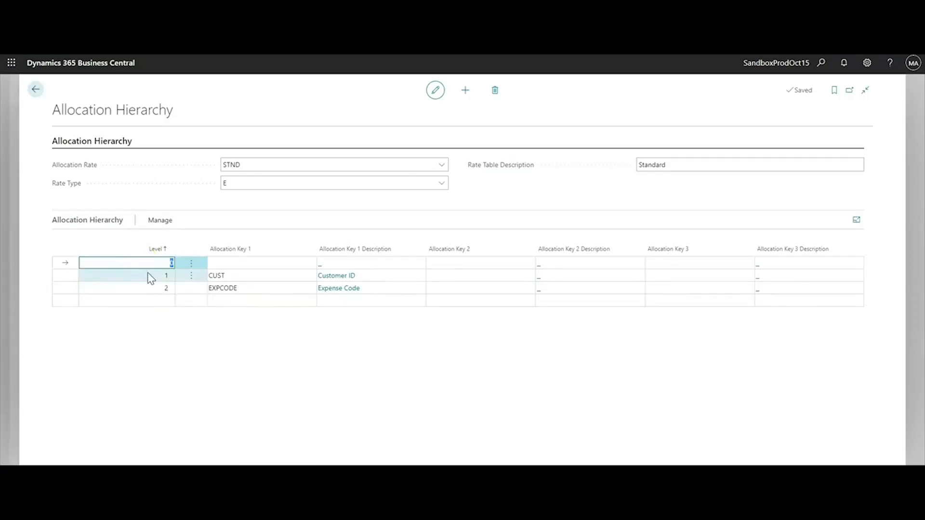
pyautogui.click(164, 222)
pyautogui.click(193, 240)
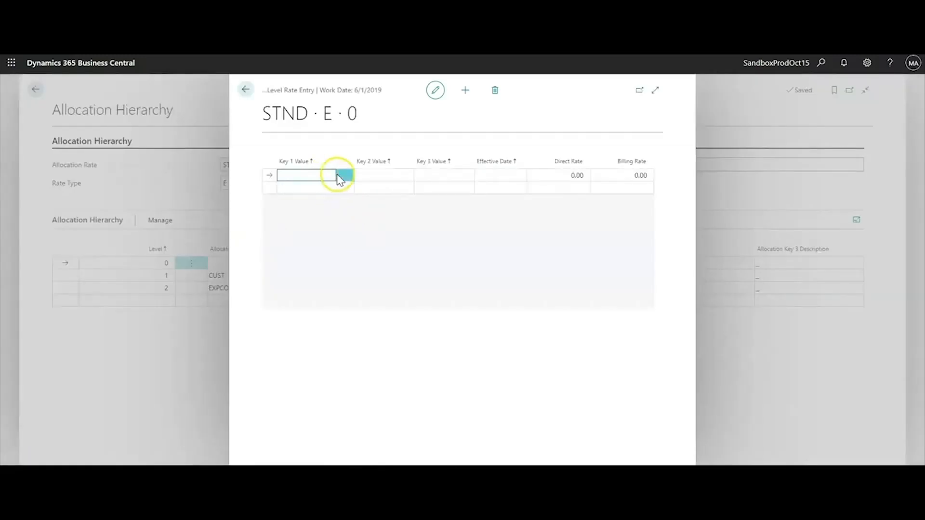
# - Enter a level 0 rate effective 1/1/2020 with direct rate 0.04 and billing rate 0.04
pyautogui.click(510, 175)
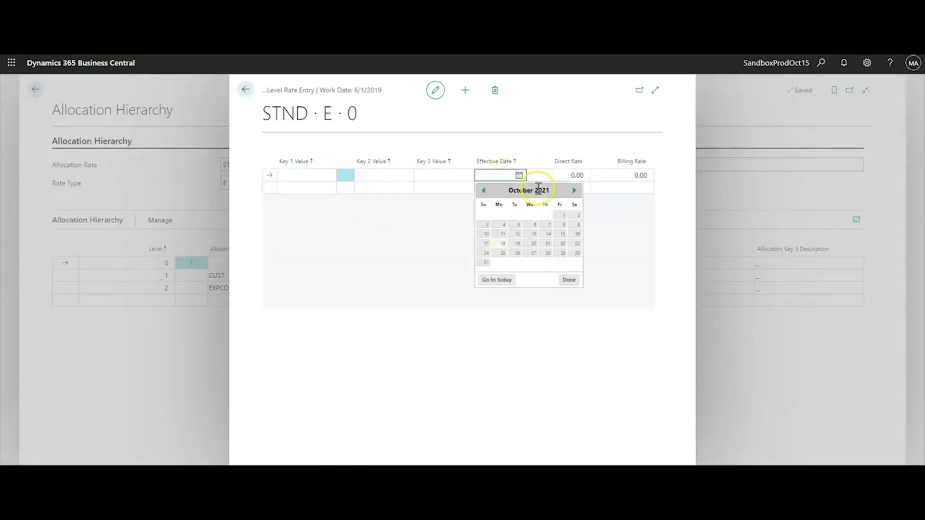
pyautogui.write('010120')
pyautogui.press('Tab')
pyautogui.press('BackSpace')
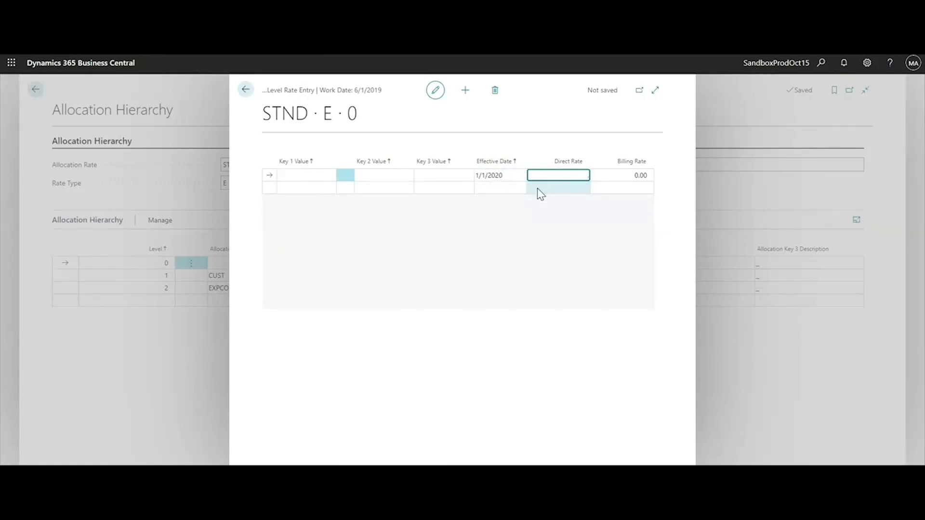
pyautogui.write('.04')
pyautogui.press('Tab')
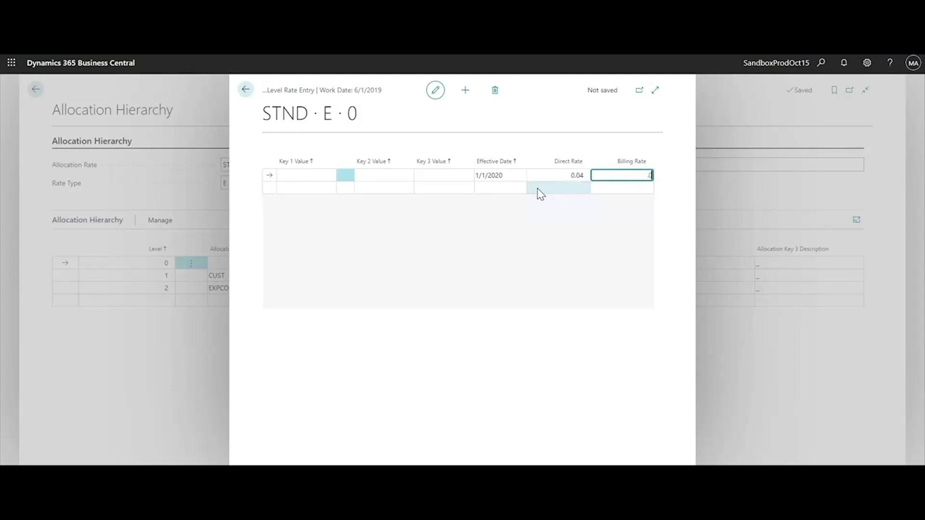
pyautogui.write('.04')
pyautogui.press('Tab')
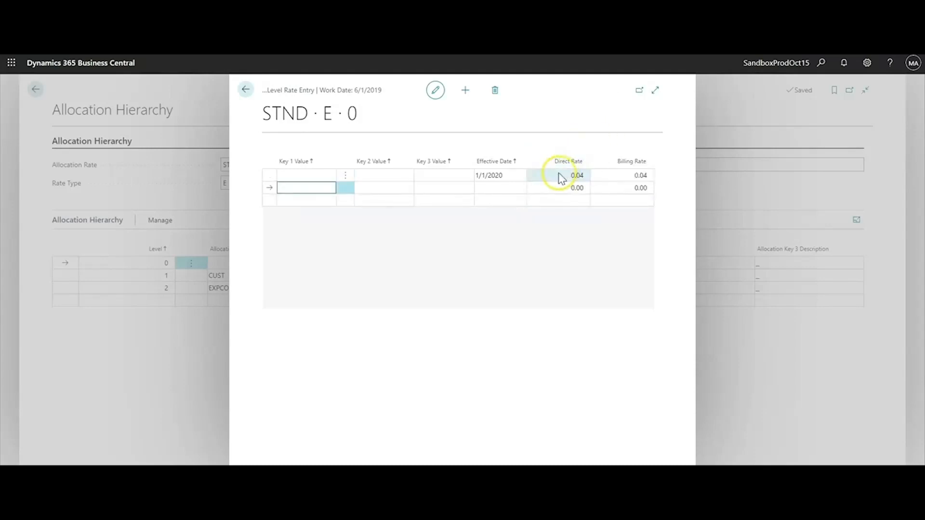
# - Add a second level 0 rate effective 1/1/2021 with direct rate 0.05 and billing rate 0.05
pyautogui.click(558, 175)
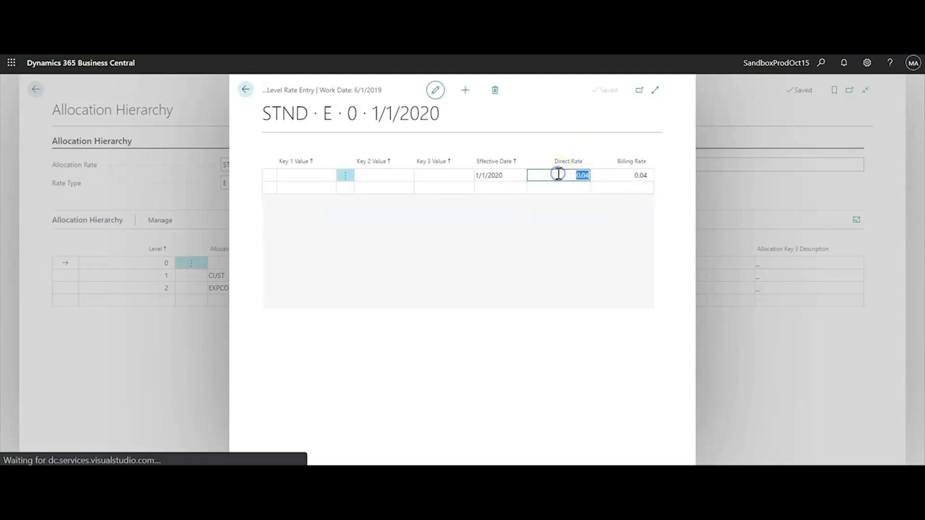
pyautogui.click(498, 188)
pyautogui.write('01')
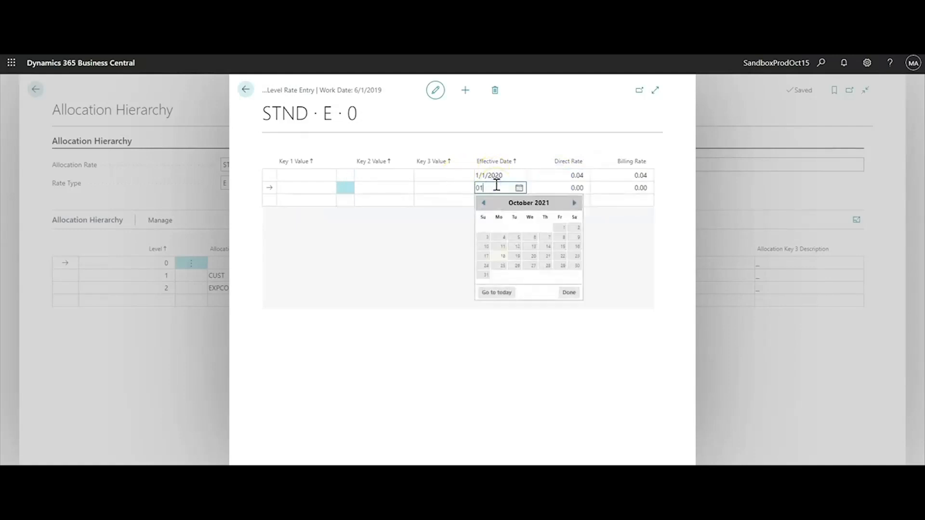
pyautogui.write('0121')
pyautogui.press('Tab')
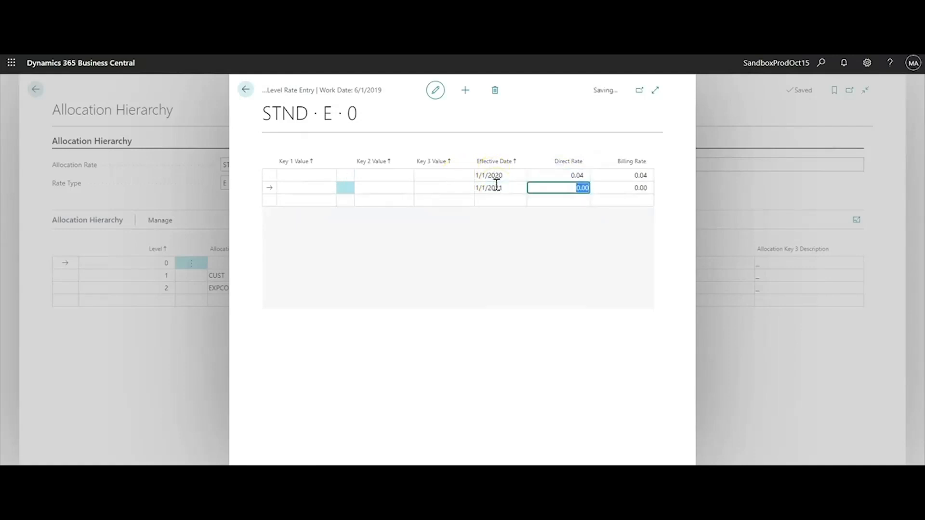
pyautogui.press('Tab')
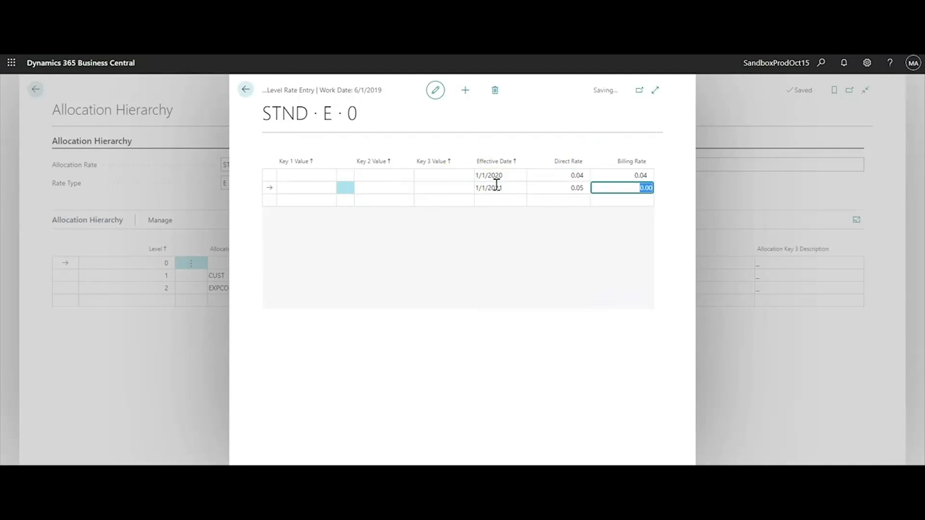
pyautogui.press('Tab')
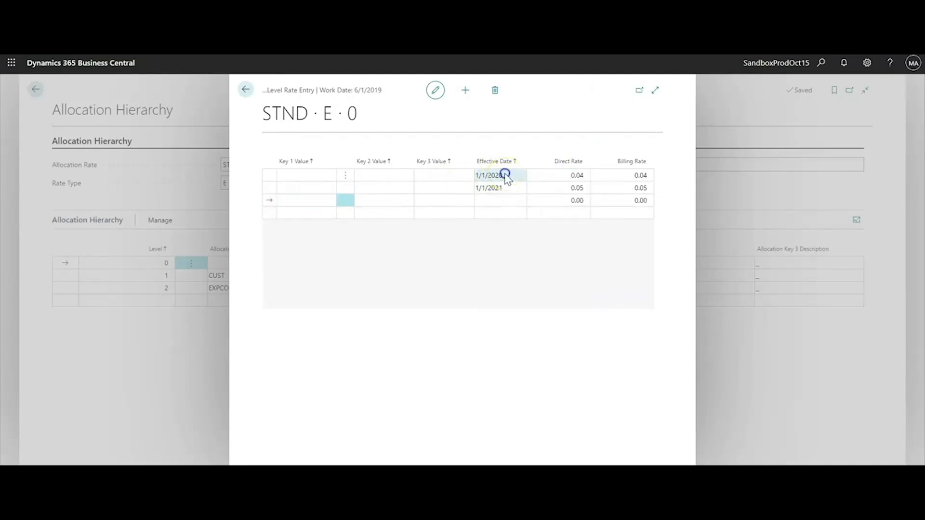
# - Compare the direct and billing rates of the 2020 and 2021 level 0 entries, and close the rate entry page
pyautogui.click(506, 176)
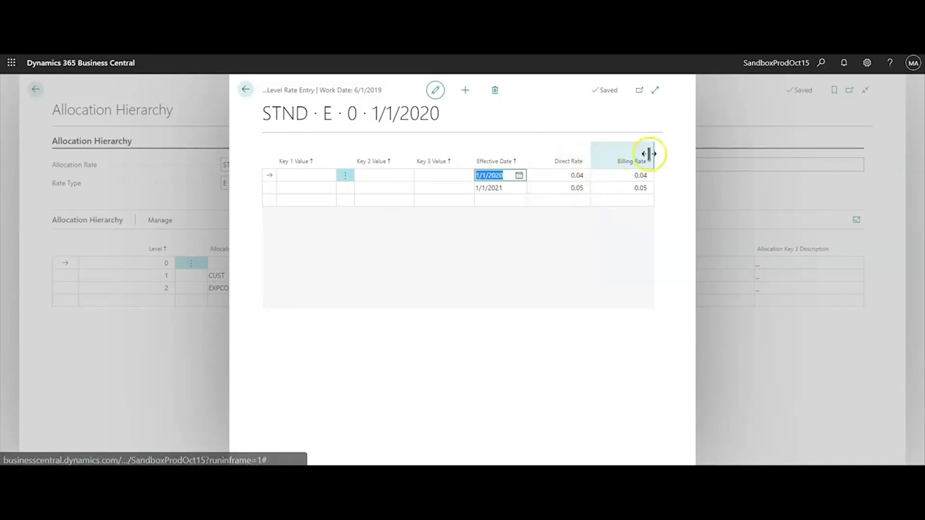
pyautogui.click(564, 177)
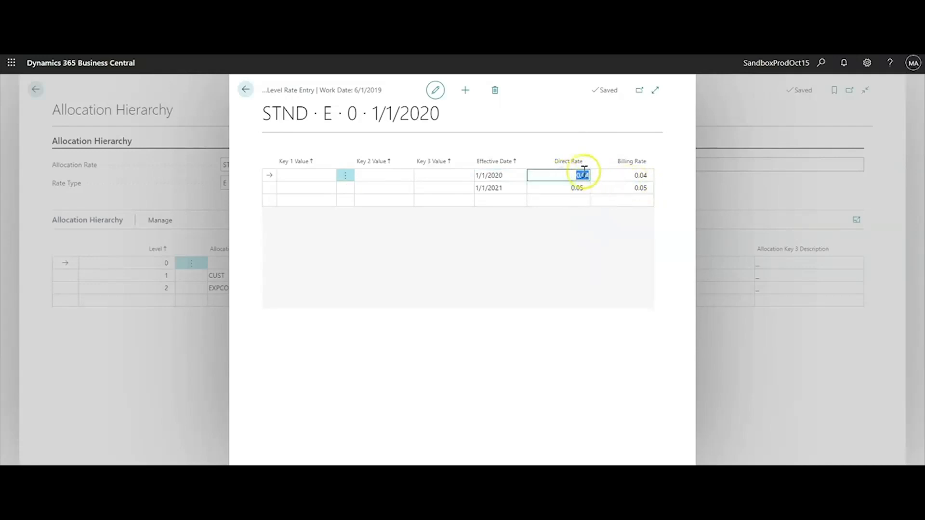
pyautogui.click(635, 176)
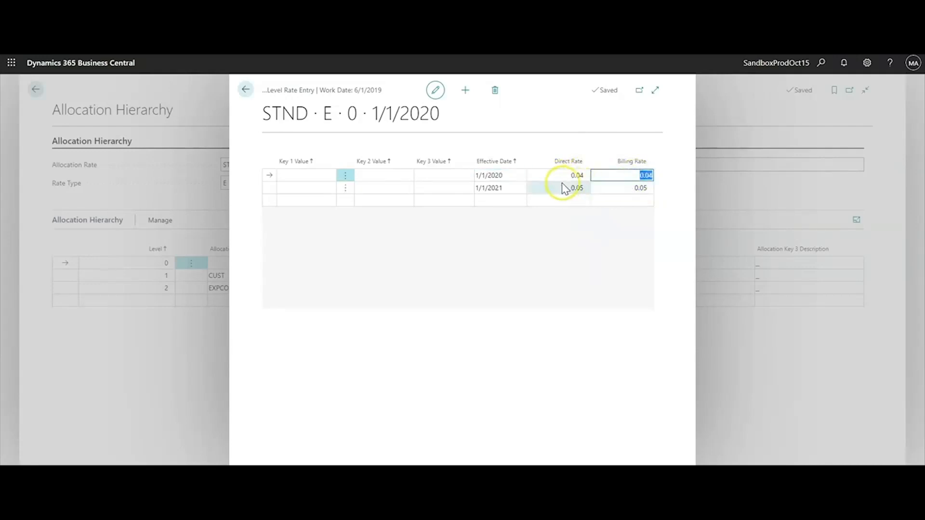
pyautogui.click(570, 174)
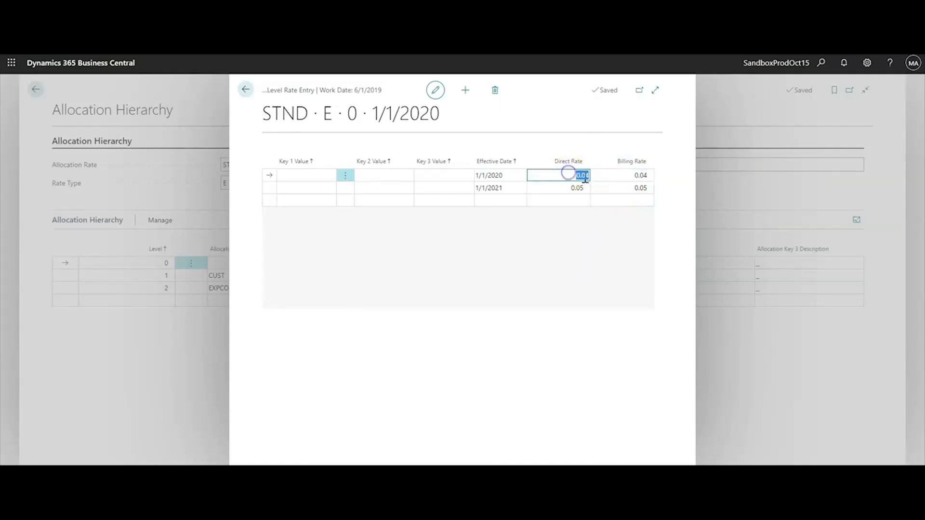
pyautogui.click(629, 177)
pyautogui.click(573, 188)
pyautogui.click(636, 188)
pyautogui.click(577, 174)
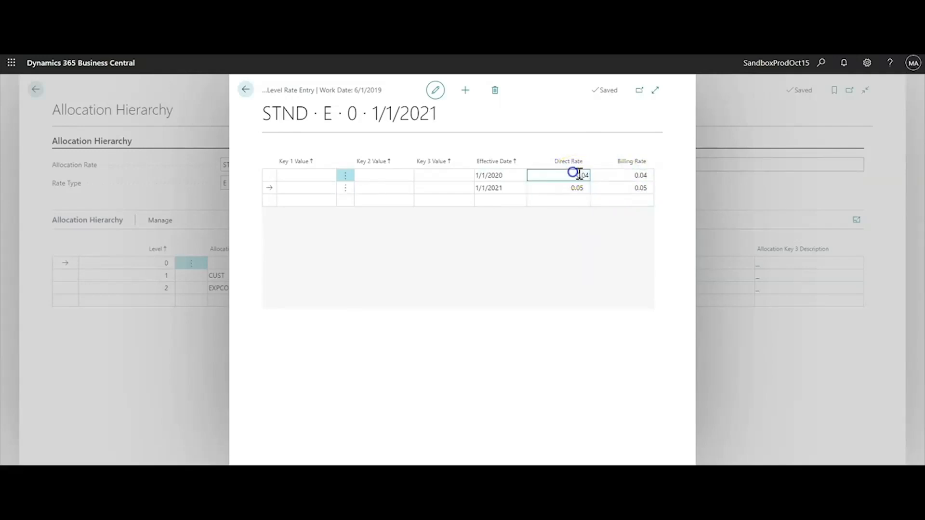
pyautogui.click(629, 175)
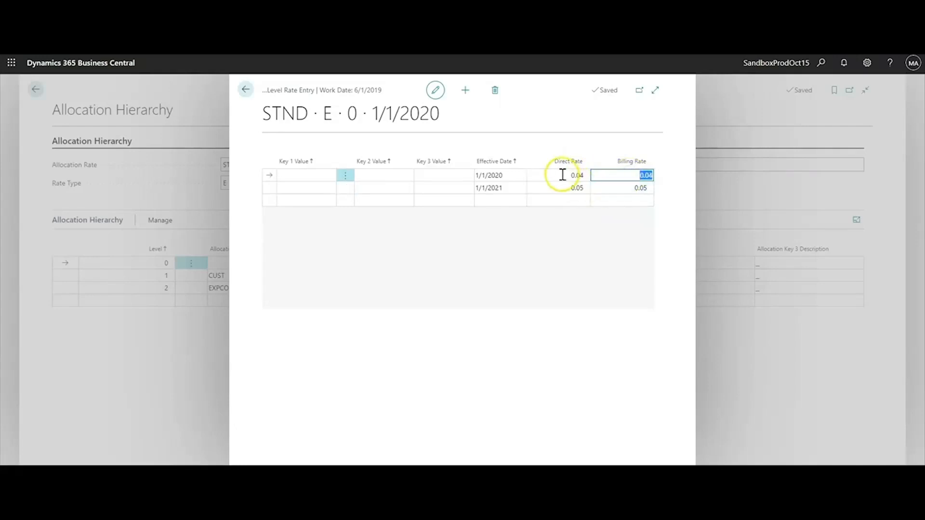
pyautogui.click(566, 175)
pyautogui.click(626, 175)
pyautogui.click(566, 175)
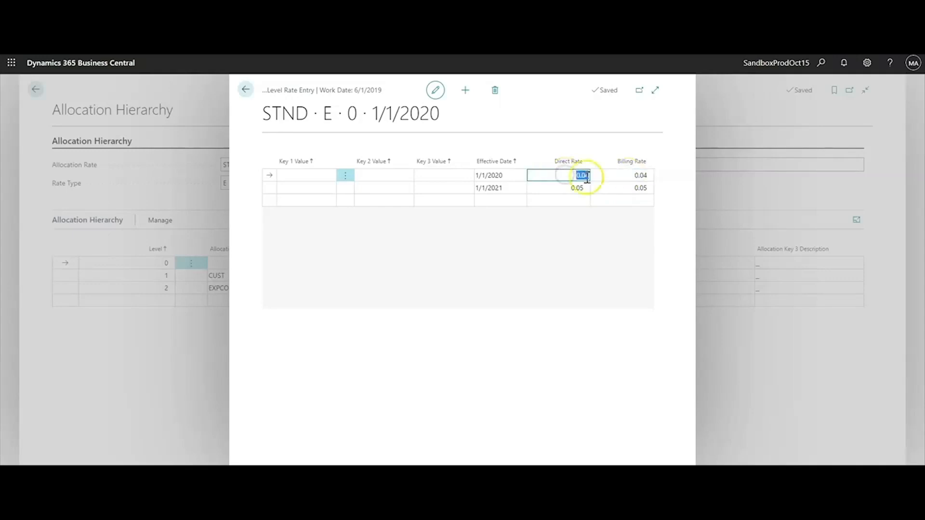
pyautogui.click(632, 175)
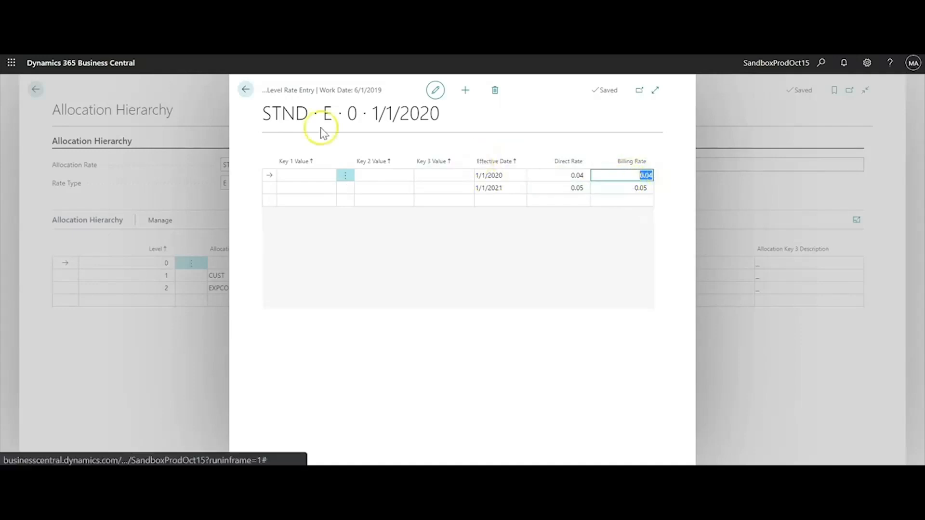
pyautogui.click(246, 90)
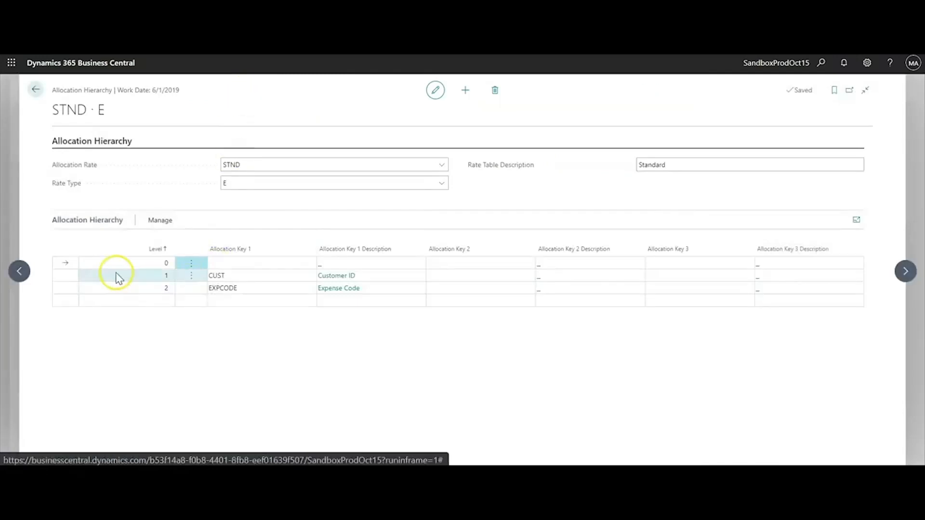
# - Open the level rate entries for the level 1 Customer ID line
pyautogui.click(62, 276)
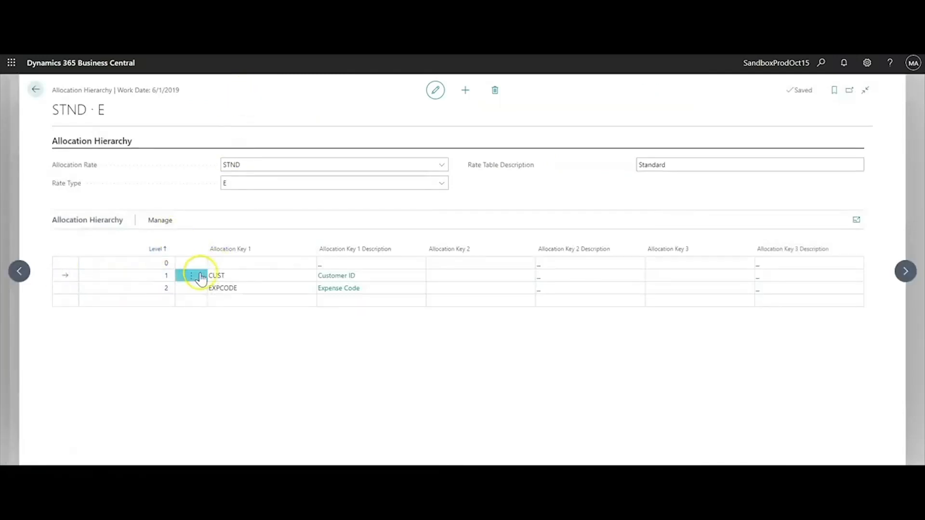
pyautogui.click(165, 221)
pyautogui.click(209, 240)
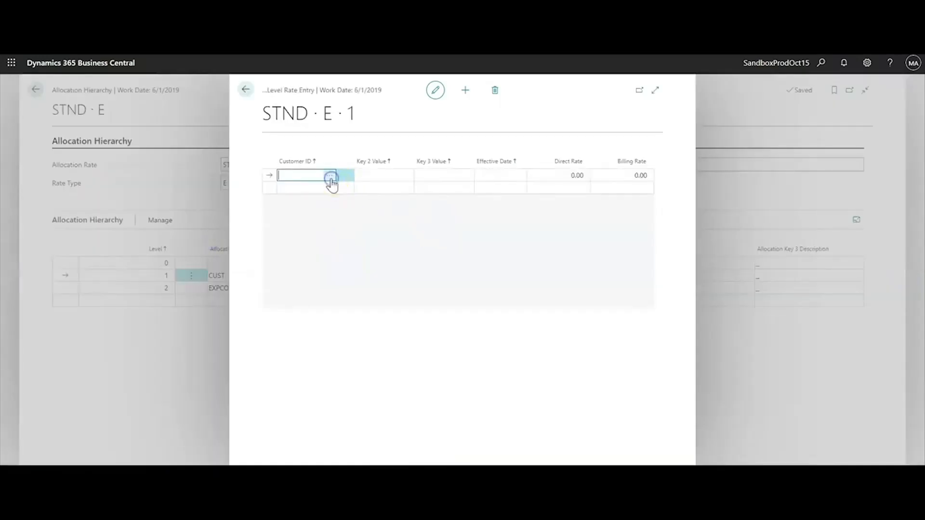
# - Add a level 1 rate entry for a customer from the lookup list with direct rate 0.08 and billing rate 0.08, and close the page
pyautogui.click(332, 179)
pyautogui.click(285, 200)
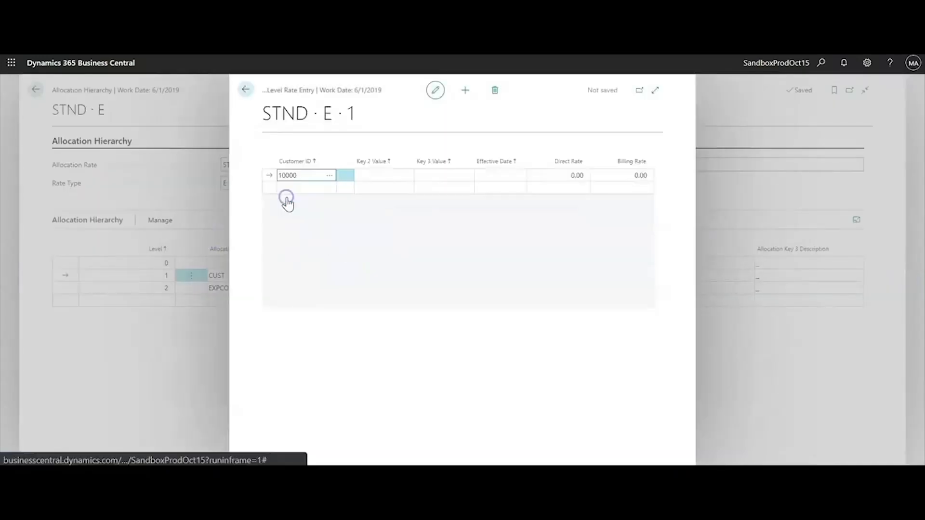
pyautogui.click(570, 177)
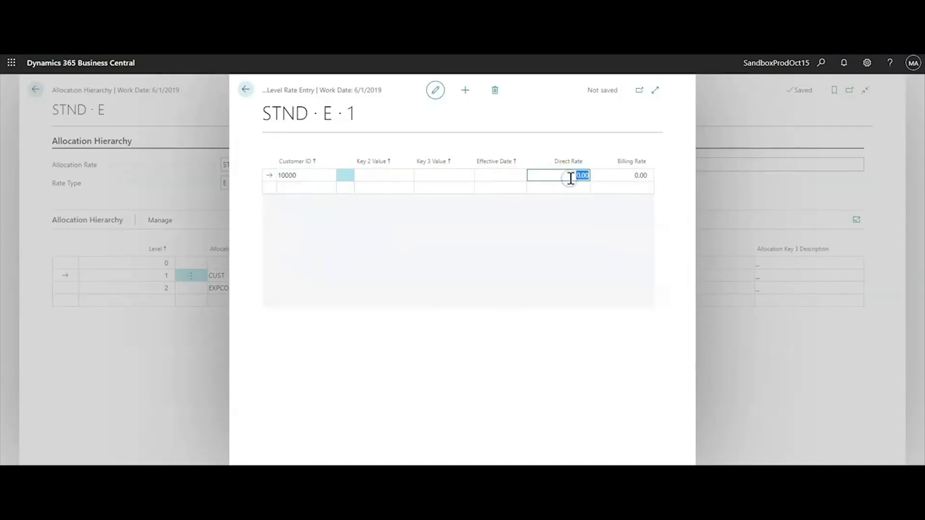
pyautogui.write('.08')
pyautogui.press('Tab')
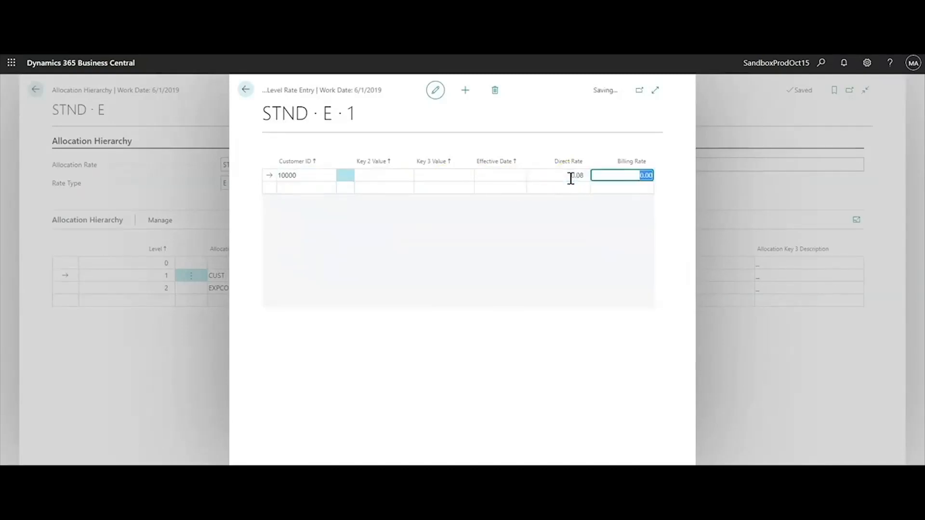
pyautogui.write('.08')
pyautogui.press('Tab')
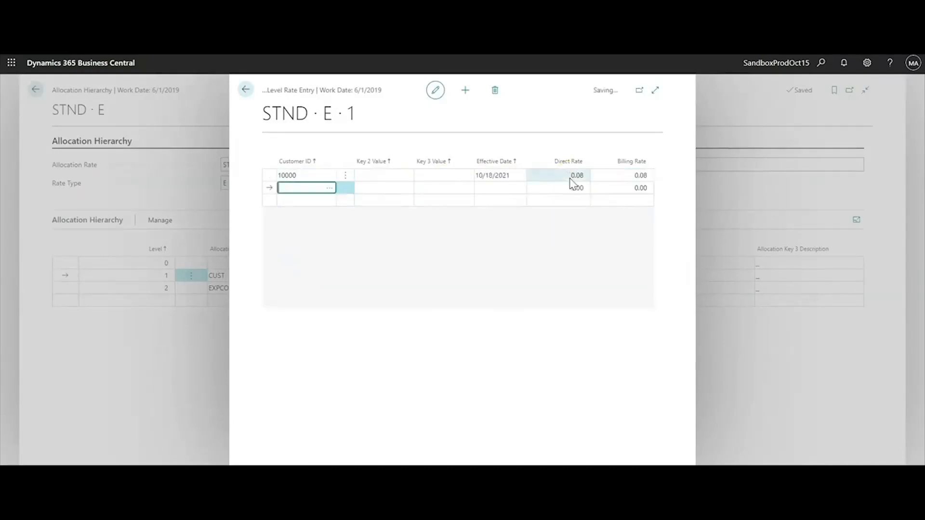
pyautogui.click(269, 177)
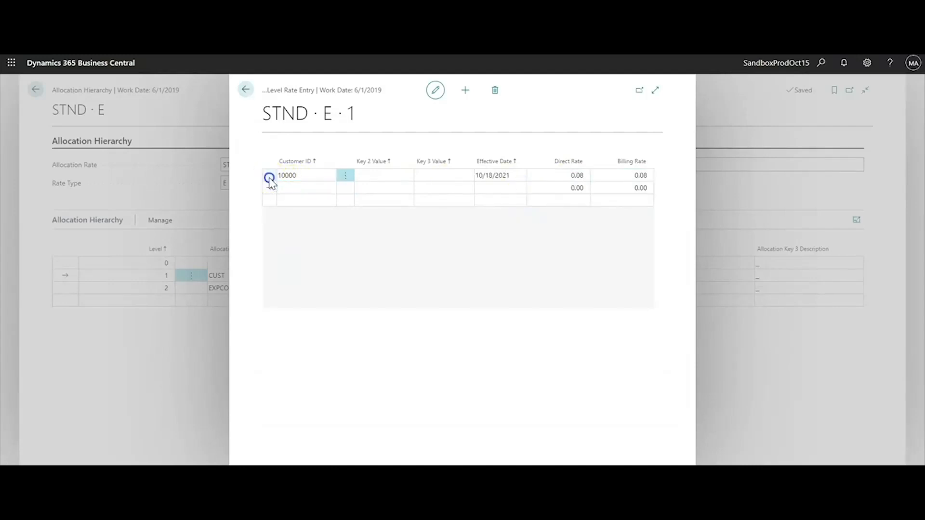
pyautogui.click(244, 91)
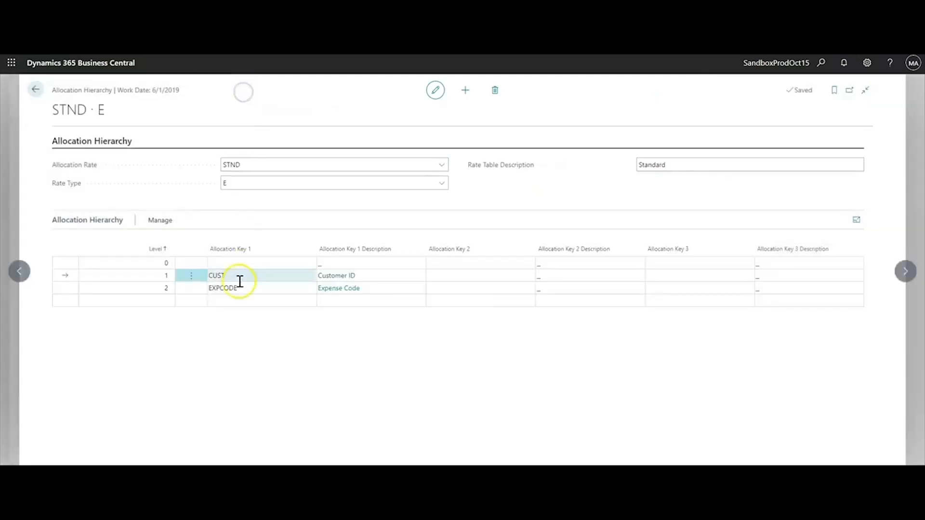
# - Open the level rate entries for the level 2 Expense Code line
pyautogui.click(53, 286)
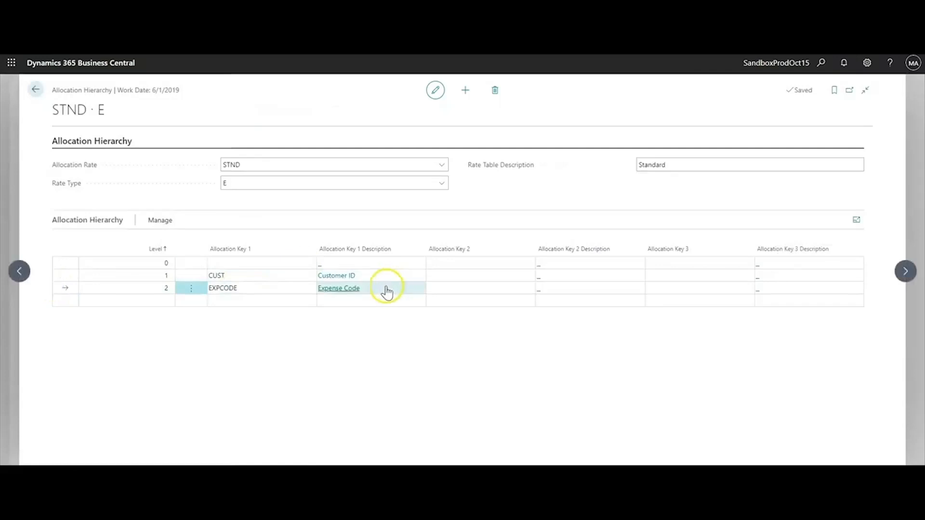
pyautogui.click(164, 220)
pyautogui.click(226, 240)
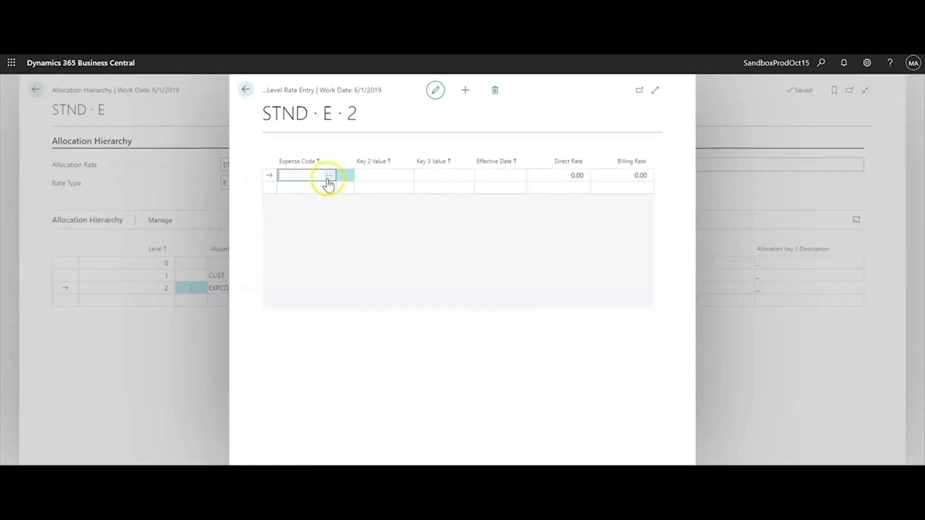
# - Add a level 2 rate entry for expense code HOTEL with direct rate 0.02 and billing rate 0.02, and close the page
pyautogui.click(328, 178)
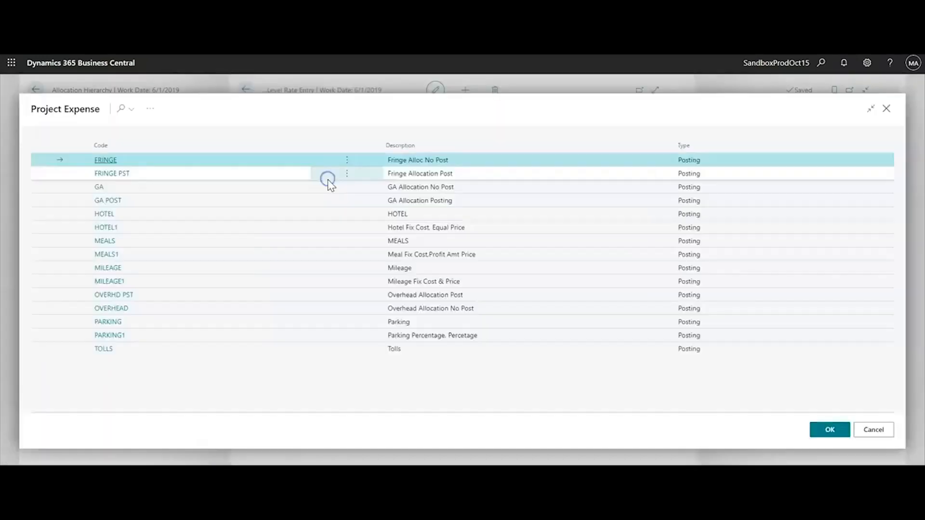
pyautogui.click(107, 217)
pyautogui.click(536, 176)
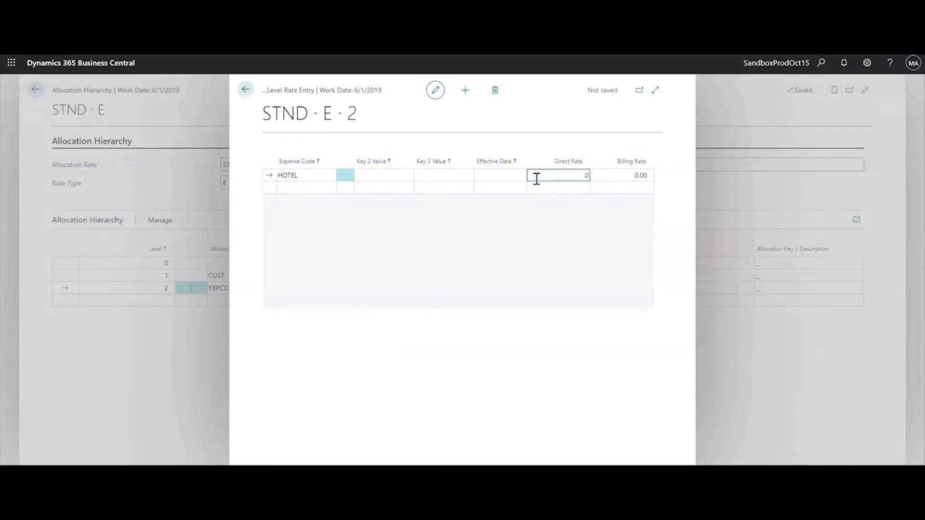
pyautogui.press('Tab')
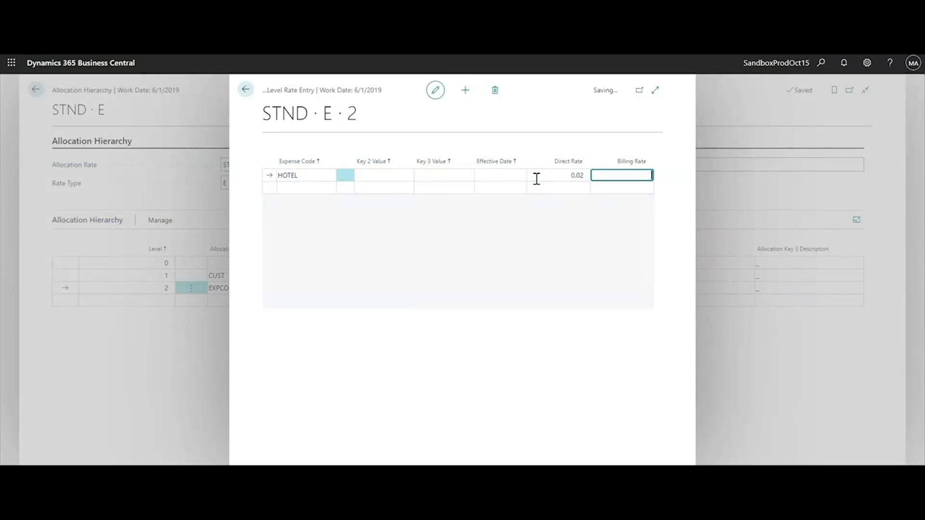
pyautogui.write('.02')
pyautogui.press('Tab')
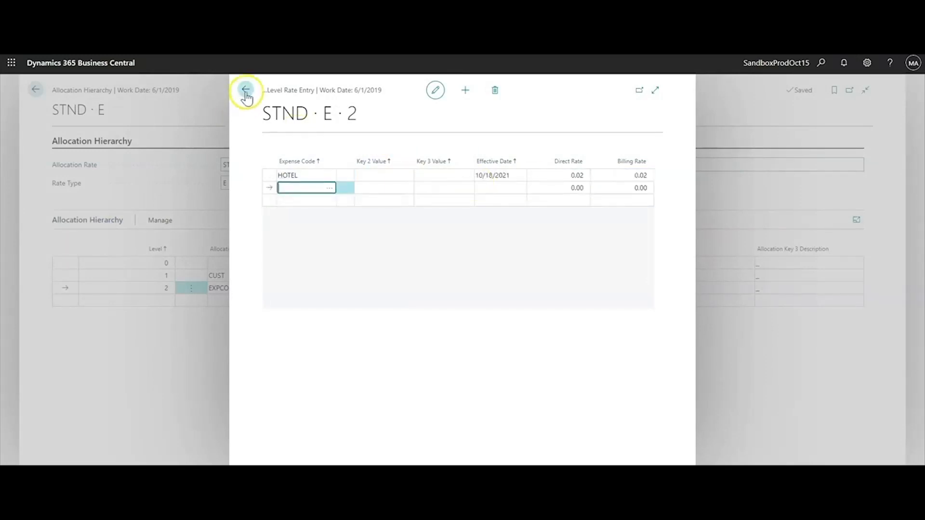
pyautogui.click(247, 90)
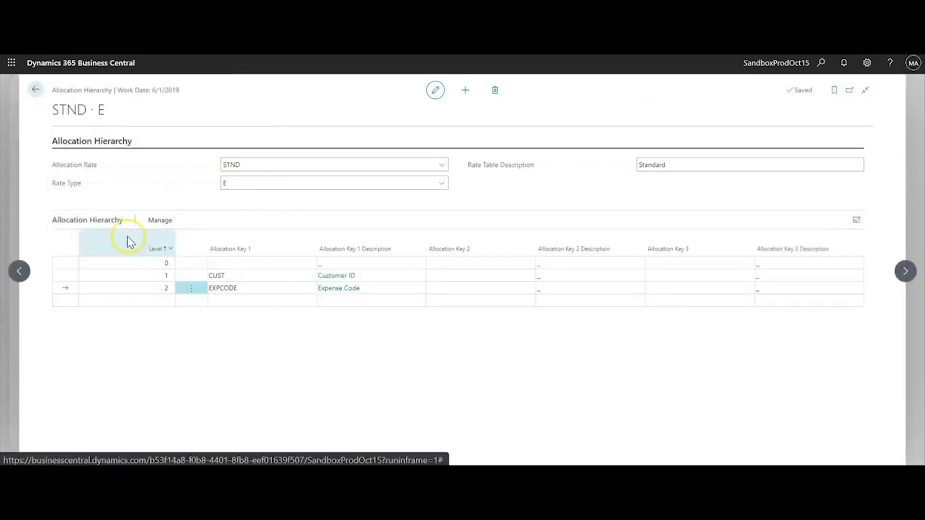
# - Open the STND Fringe allocation hierarchy and the rate entries for its level 1 Project ID line
pyautogui.click(35, 89)
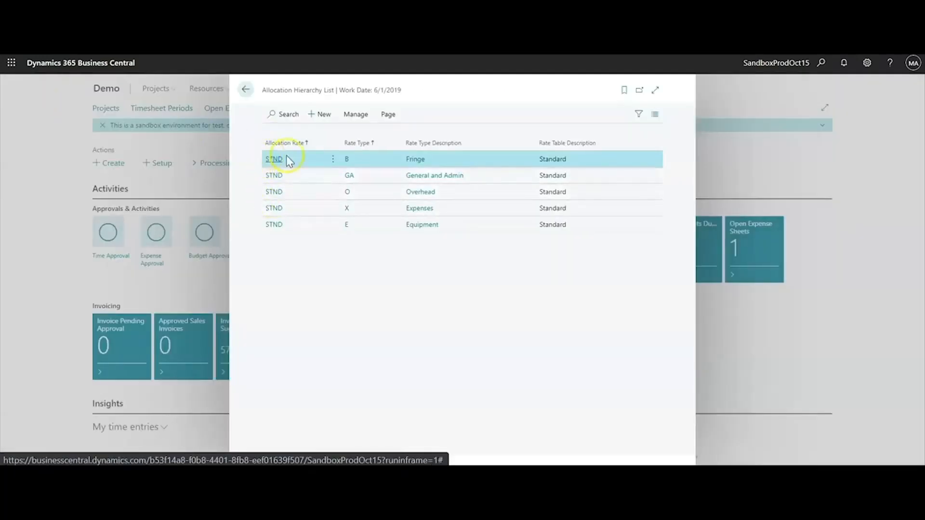
pyautogui.click(271, 160)
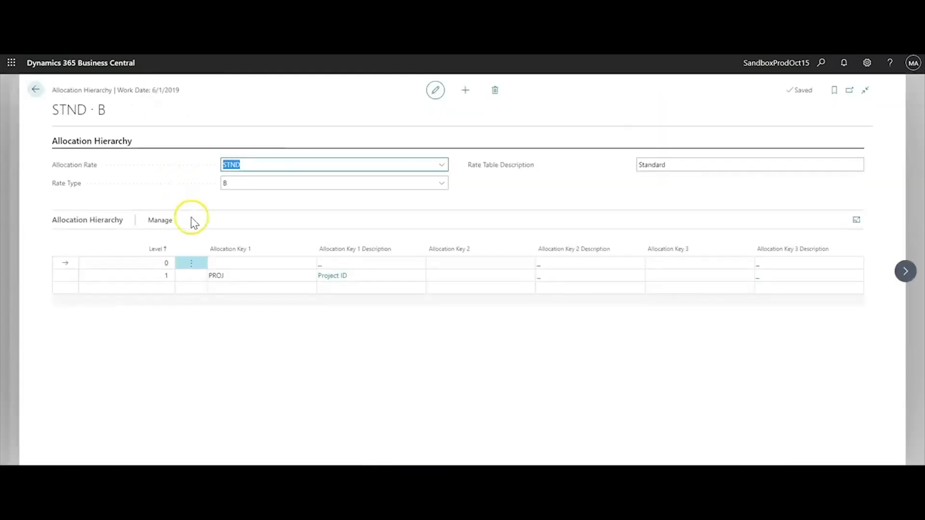
pyautogui.click(64, 278)
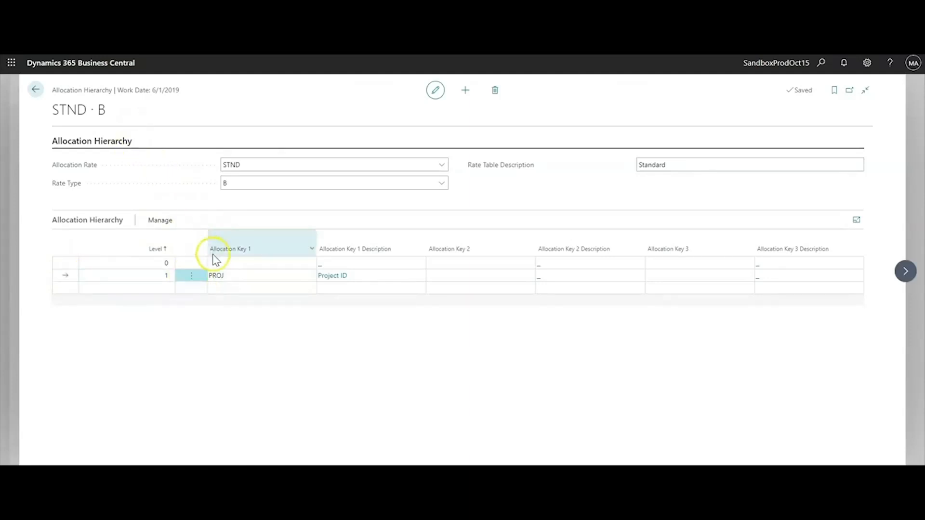
pyautogui.click(157, 220)
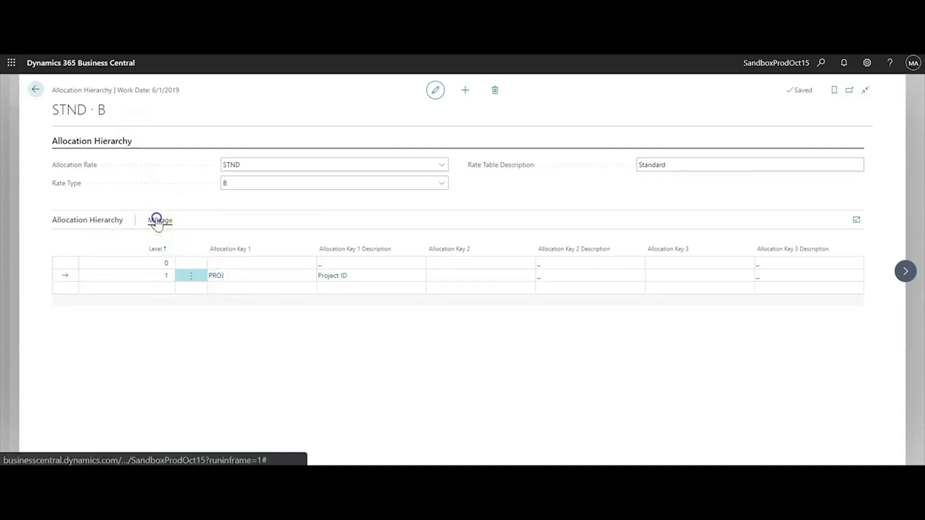
pyautogui.click(202, 241)
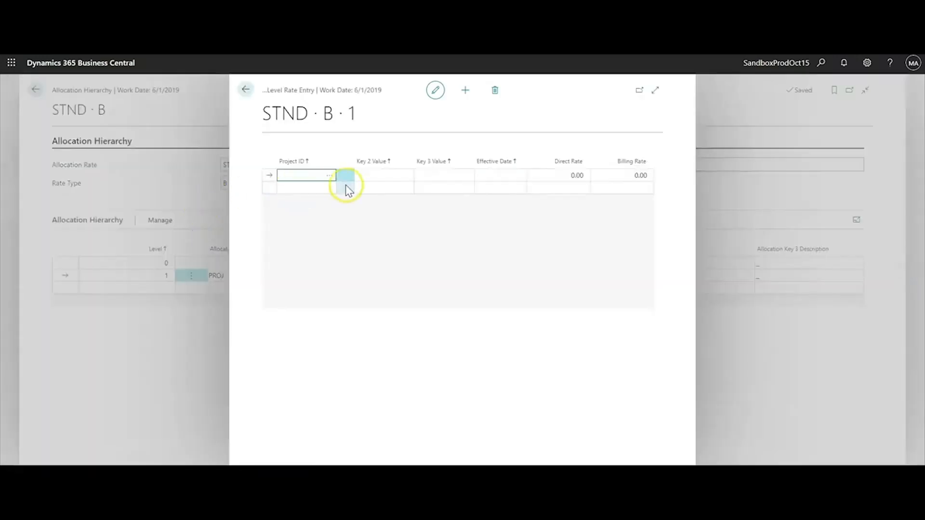
# - View the projects selectable for the Fringe level 1 rate, cancel the lookup, and return to the allocation hierarchy list
pyautogui.click(330, 181)
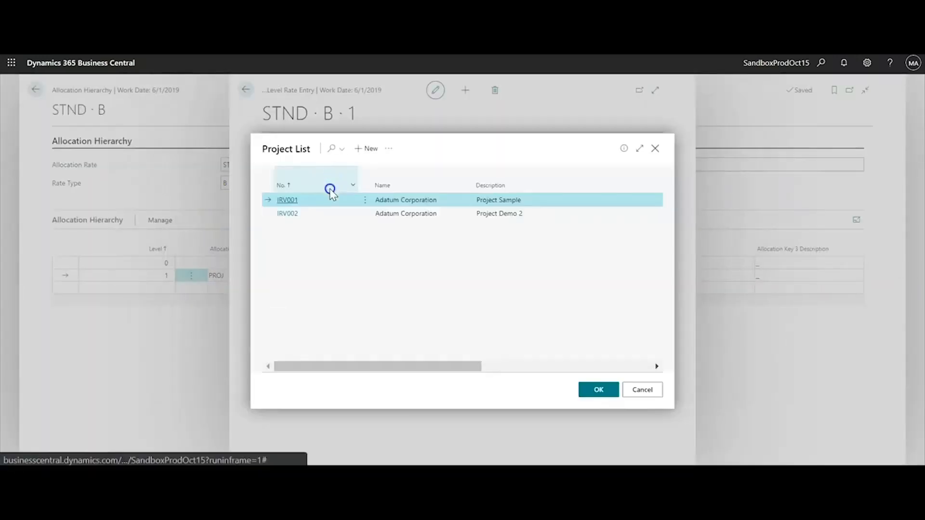
pyautogui.click(324, 234)
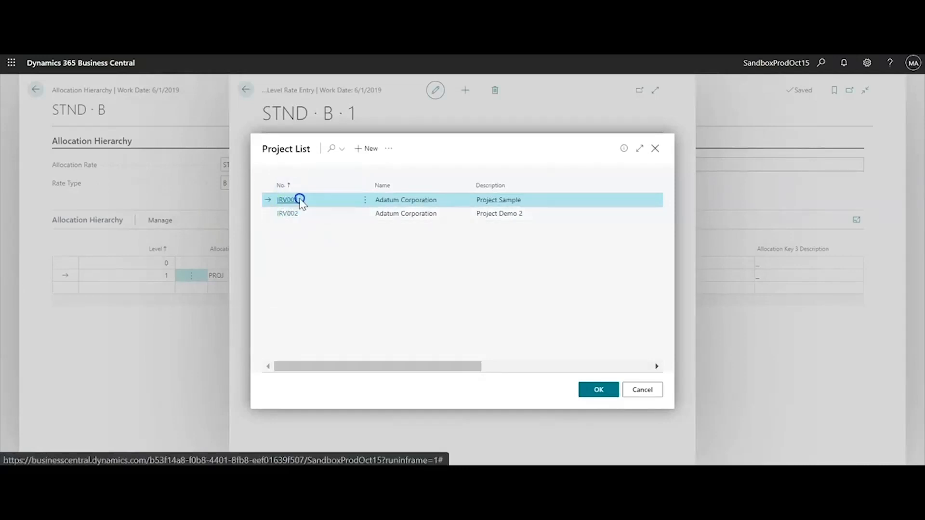
pyautogui.click(645, 391)
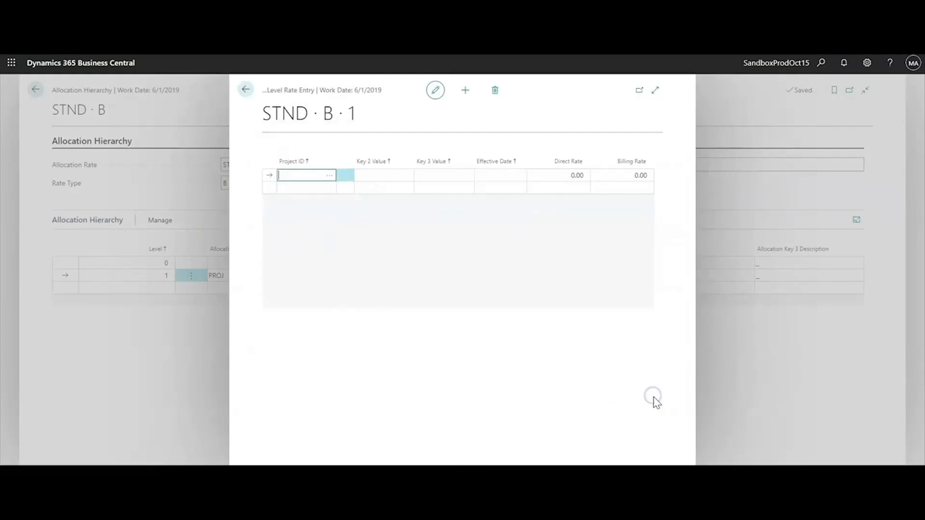
pyautogui.click(249, 89)
pyautogui.click(245, 163)
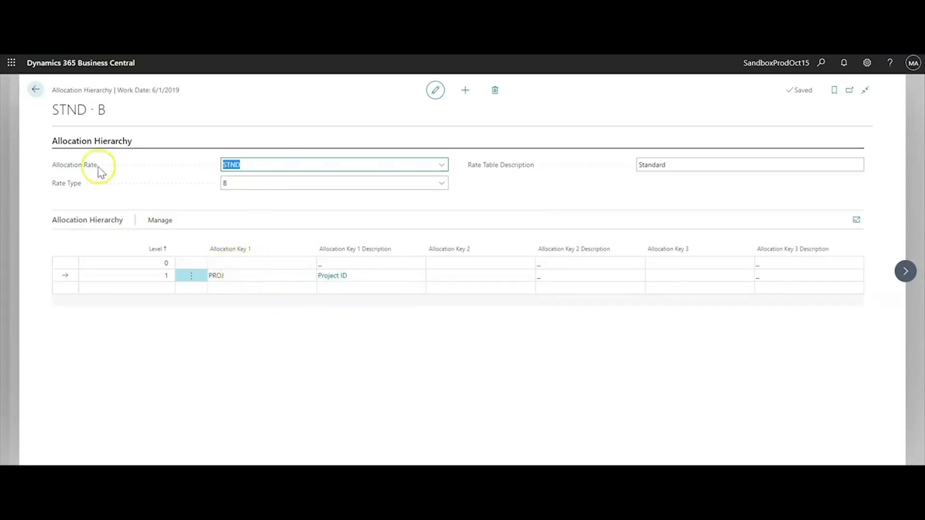
pyautogui.click(35, 90)
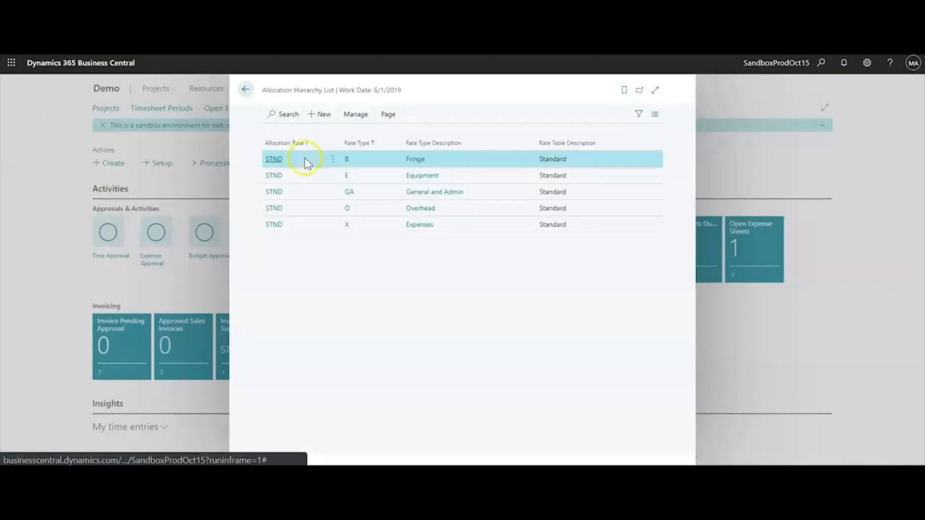
# - Open the STND General and Admin hierarchy and the rate entries for its level 1 Project ID and Cost Type line
pyautogui.click(300, 195)
pyautogui.click(274, 193)
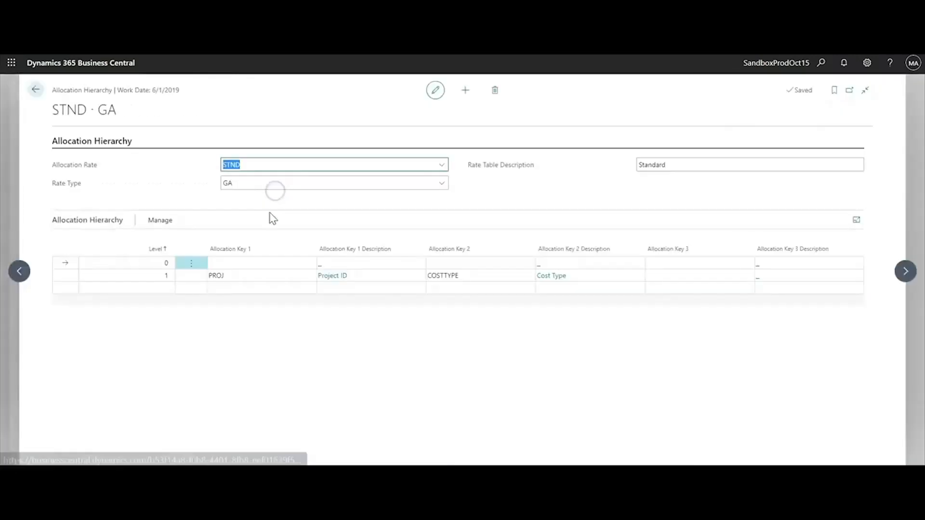
pyautogui.click(67, 279)
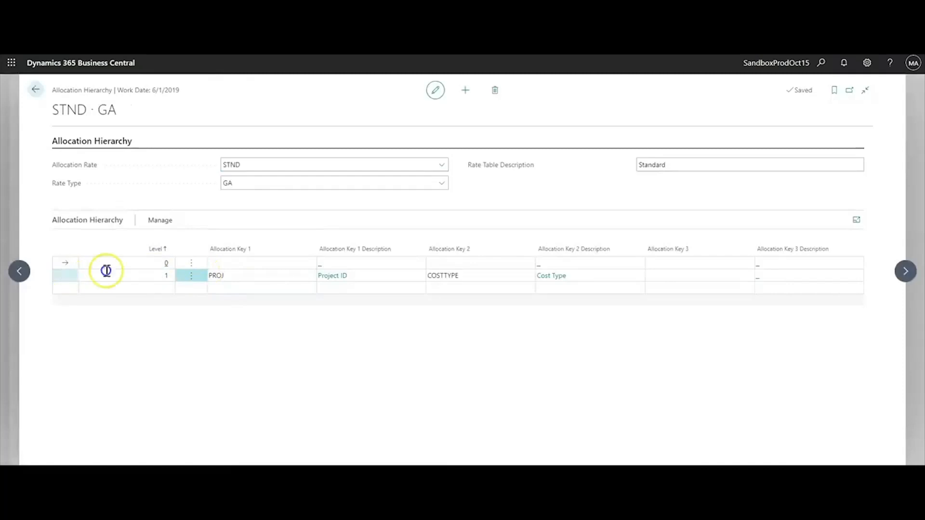
pyautogui.click(229, 275)
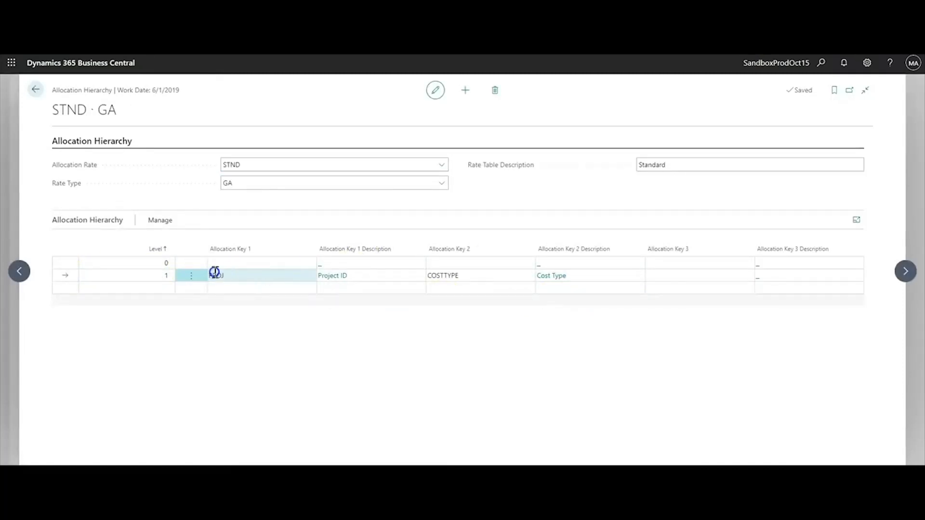
pyautogui.click(159, 220)
pyautogui.click(196, 240)
# - Choose cost type OTHER for the IRV001 rate entry, and close the rate entries without renaming the record
pyautogui.click(295, 177)
pyautogui.click(398, 176)
pyautogui.click(411, 178)
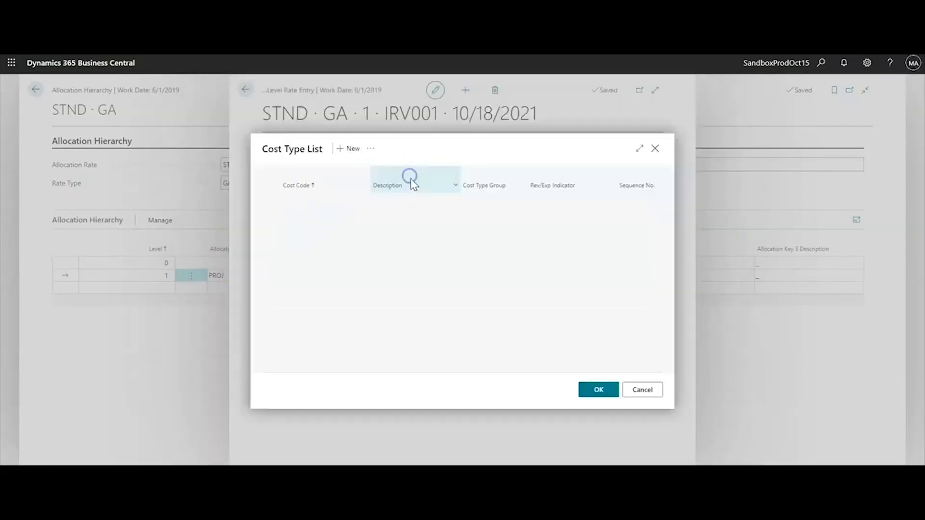
pyautogui.click(299, 308)
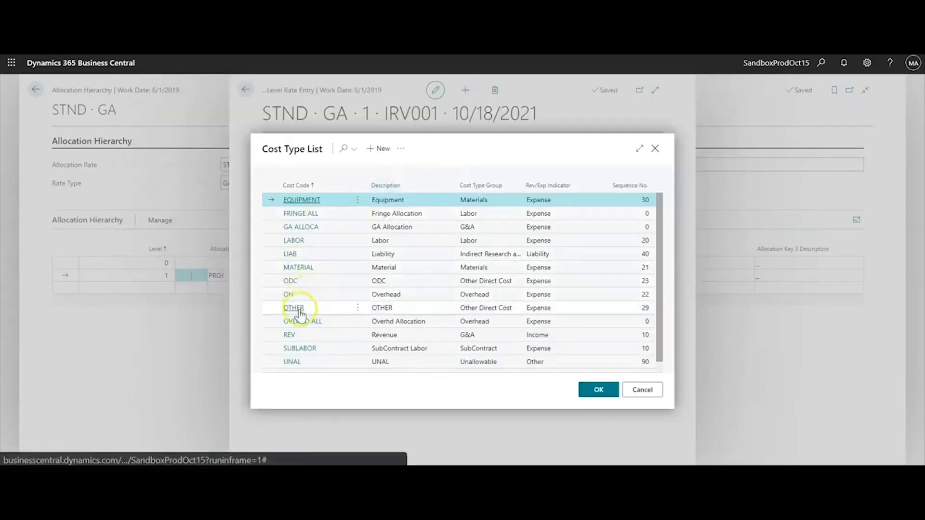
pyautogui.click(564, 178)
pyautogui.click(629, 186)
pyautogui.click(640, 173)
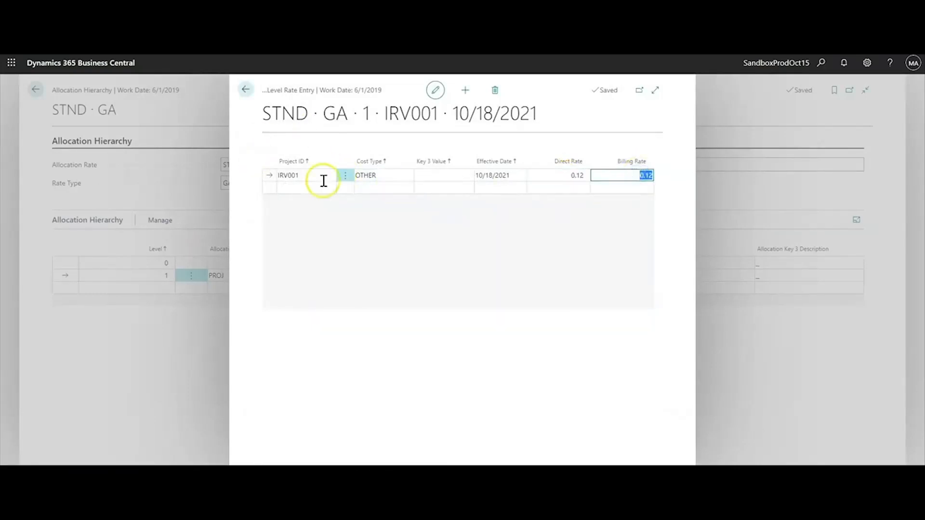
pyautogui.click(246, 90)
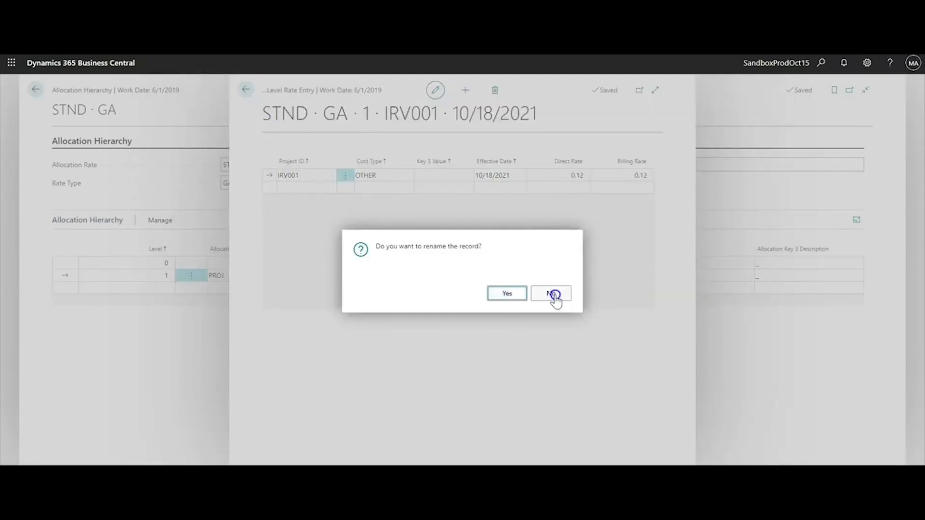
pyautogui.click(508, 294)
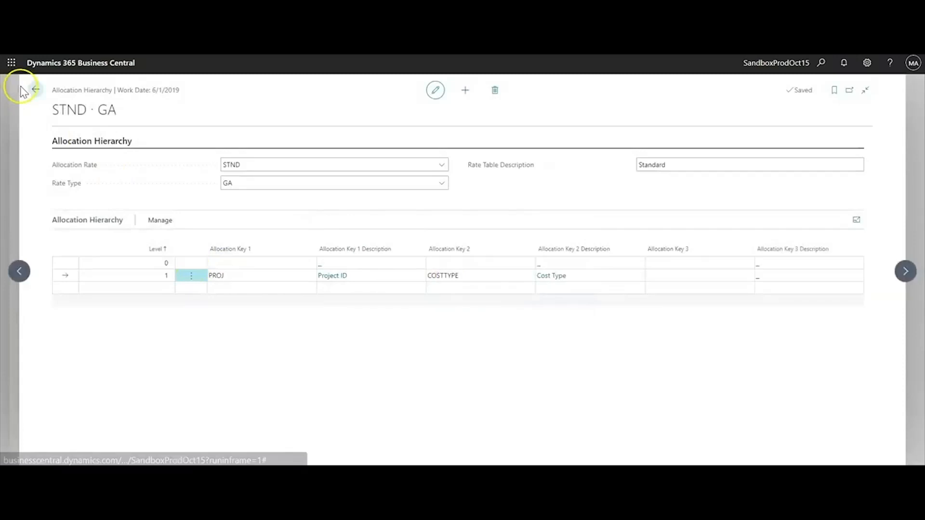
# - Open the STND Overhead hierarchy and view the key definition behind its level 2 Task ID line
pyautogui.click(35, 90)
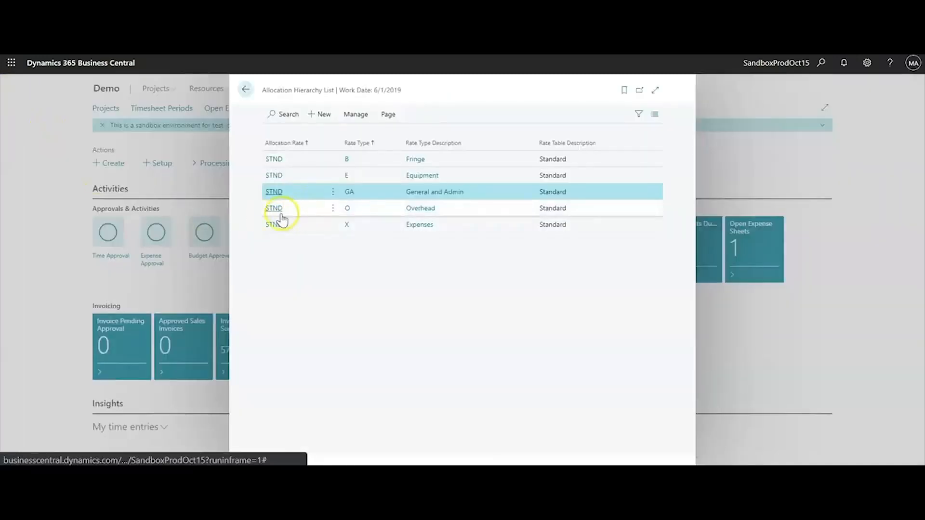
pyautogui.click(275, 208)
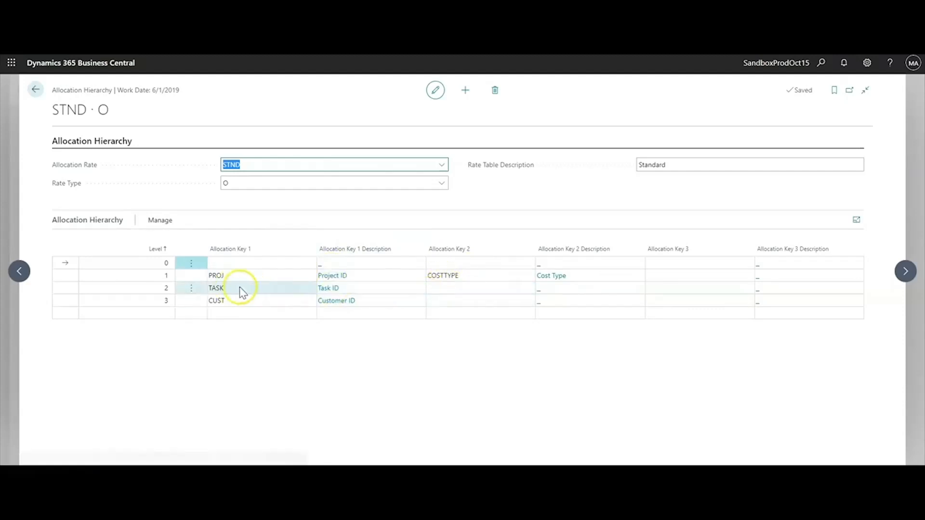
pyautogui.click(367, 289)
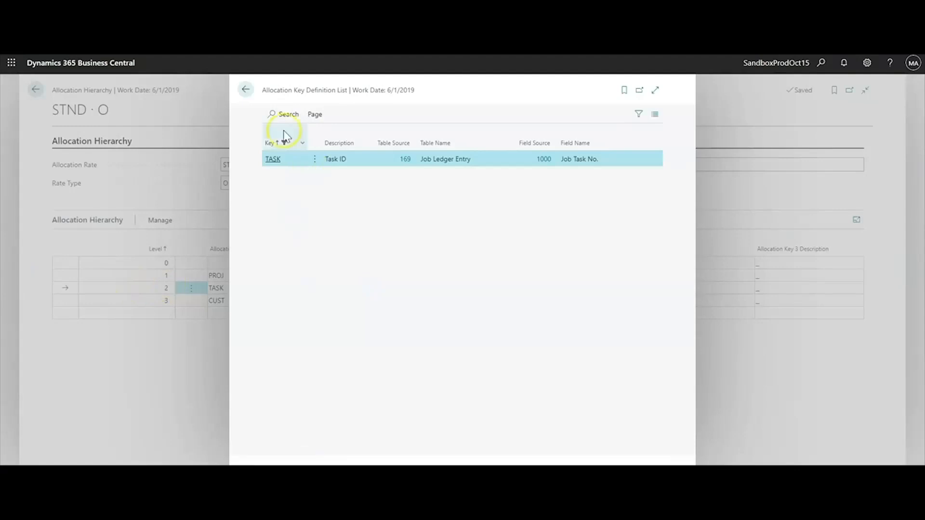
pyautogui.click(246, 90)
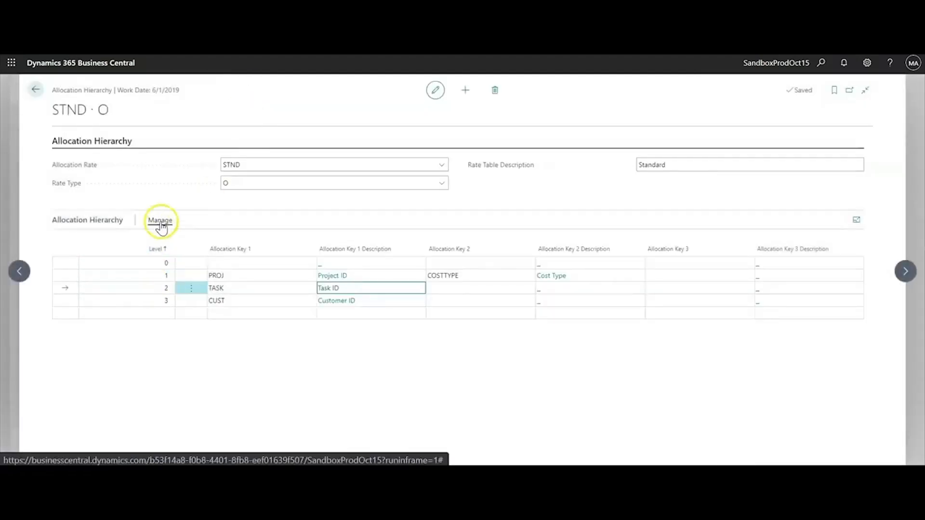
# - View the task template lines selectable for the Overhead level 2 rate entry, cancel the lookup, and close the entries without renaming the record
pyautogui.click(160, 220)
pyautogui.click(206, 242)
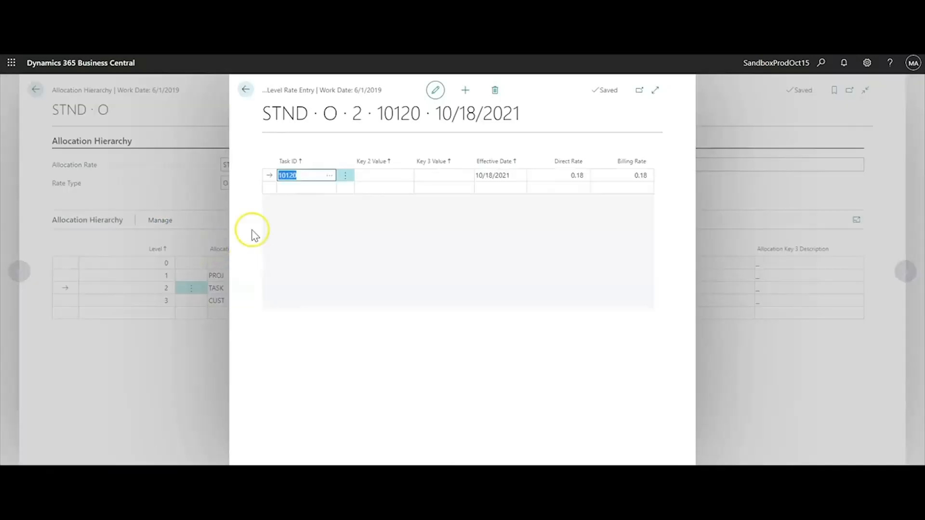
pyautogui.click(331, 177)
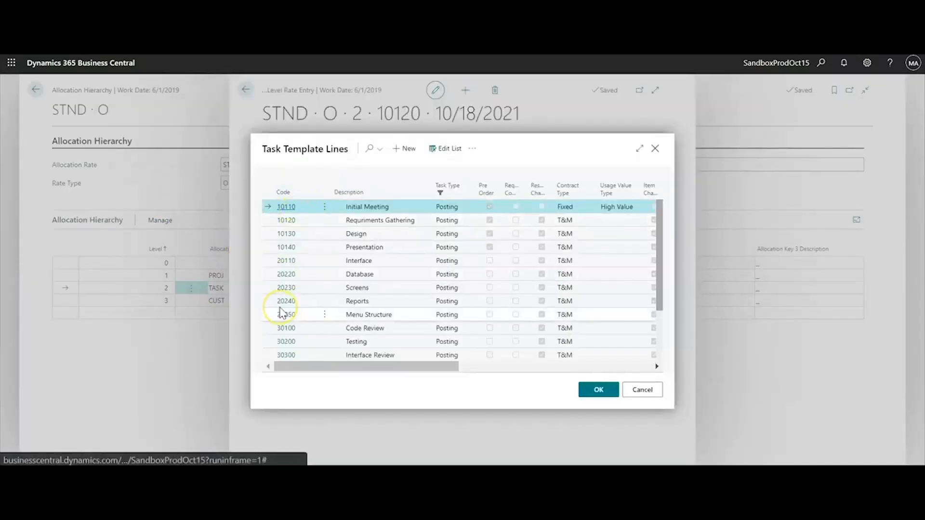
pyautogui.click(643, 391)
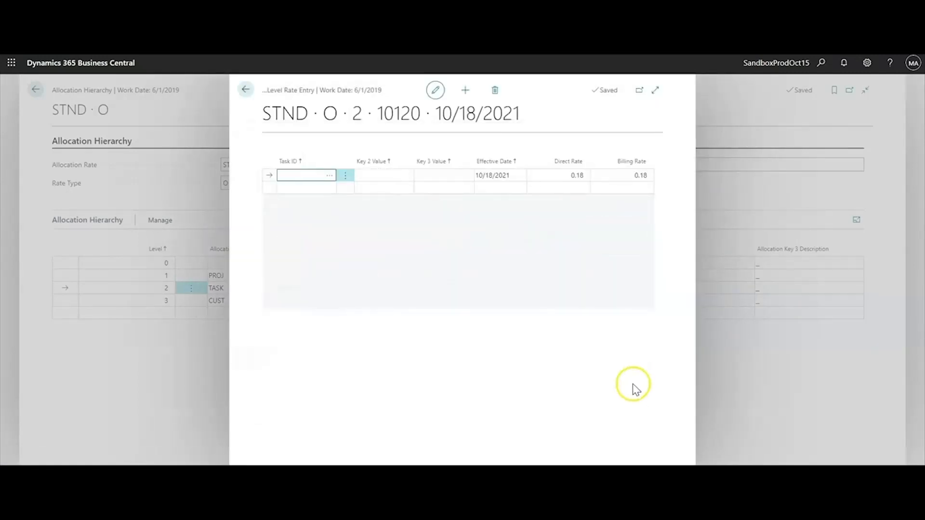
pyautogui.click(247, 91)
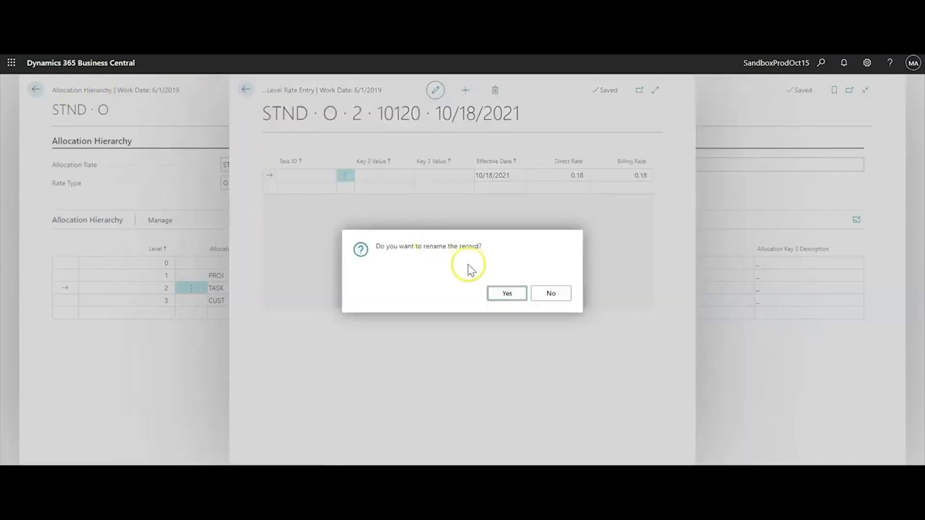
pyautogui.click(552, 294)
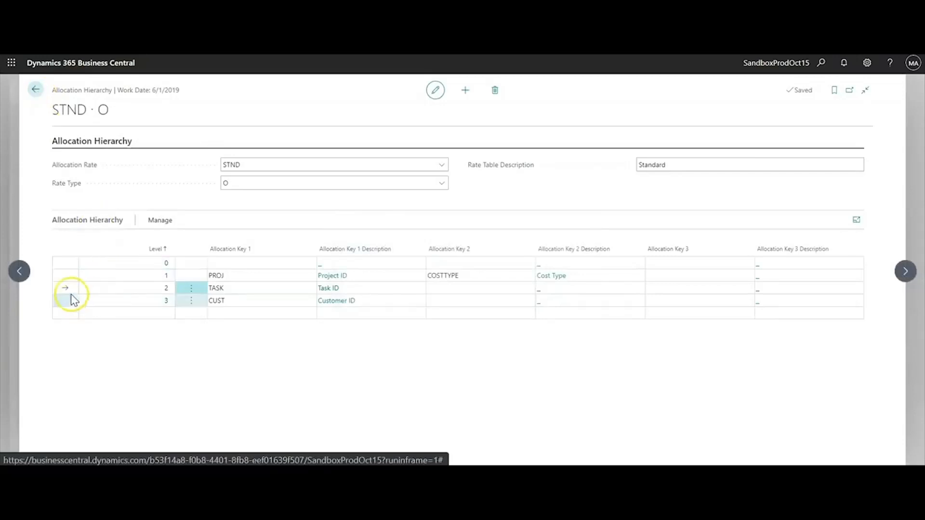
# - Open Project Setup and examine the Allocation Task Template setting and its selectable templates under WIP & Allocations, and close the setup
pyautogui.click(38, 91)
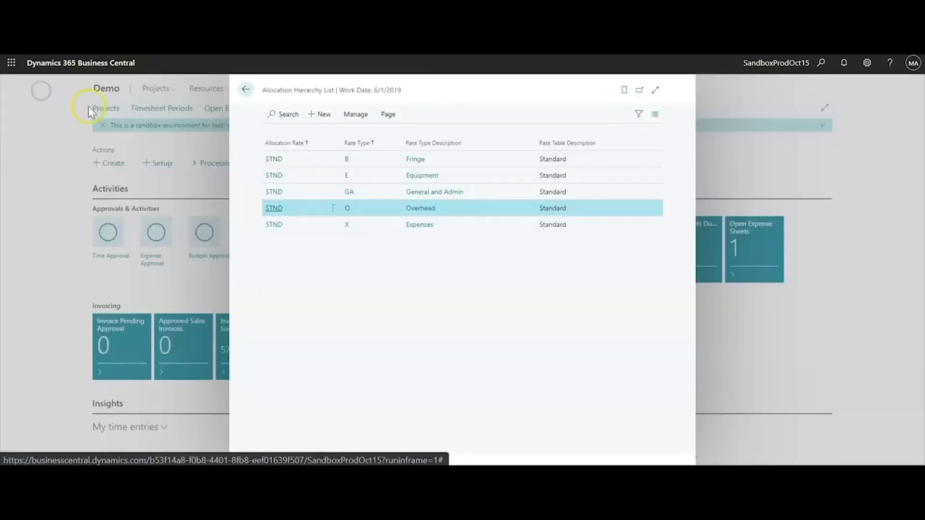
pyautogui.click(246, 91)
pyautogui.click(156, 163)
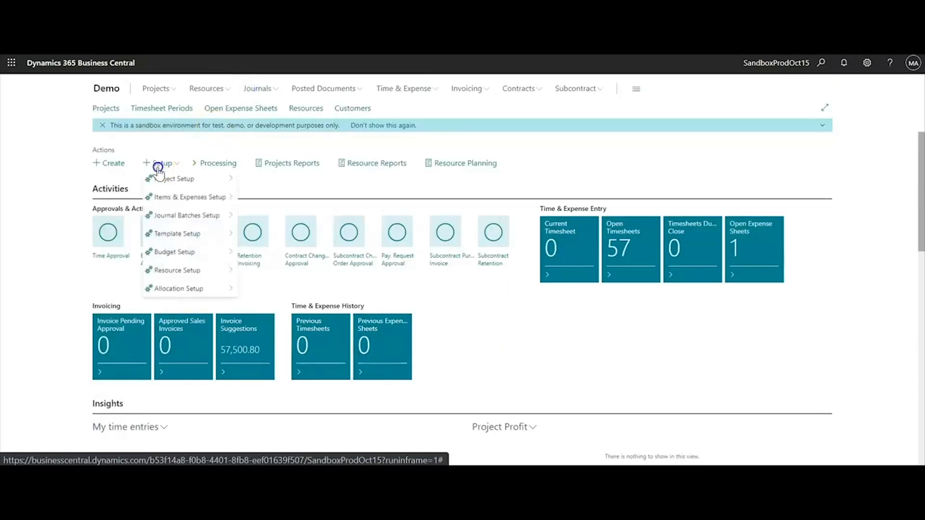
pyautogui.moveTo(186, 180)
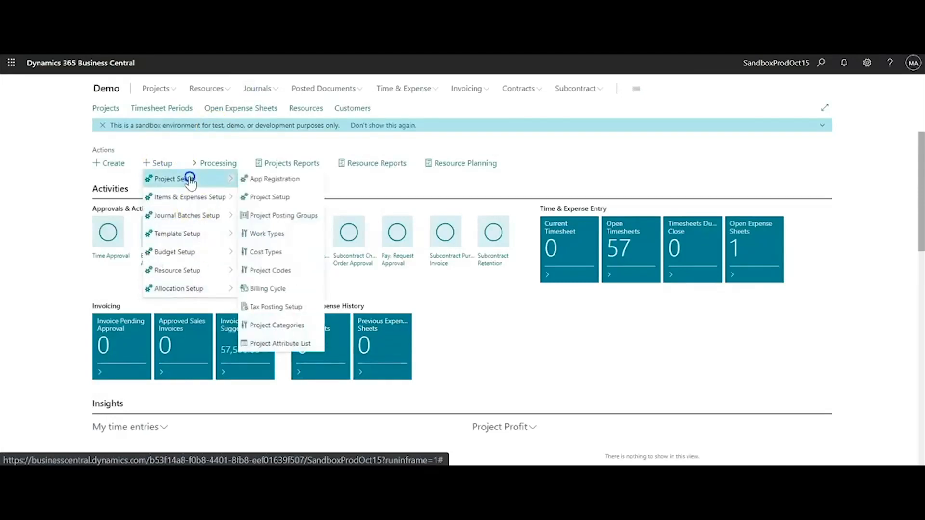
pyautogui.click(273, 197)
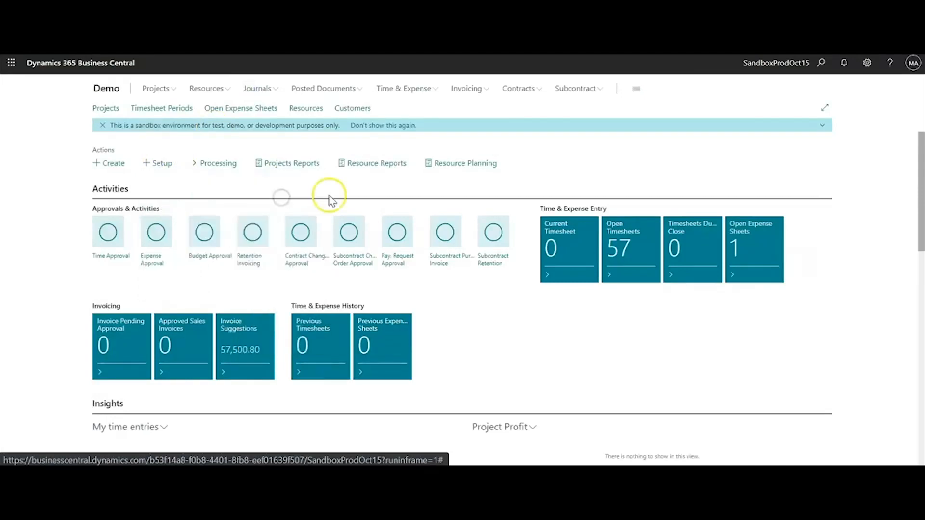
pyautogui.scroll(-6, 513, 296)
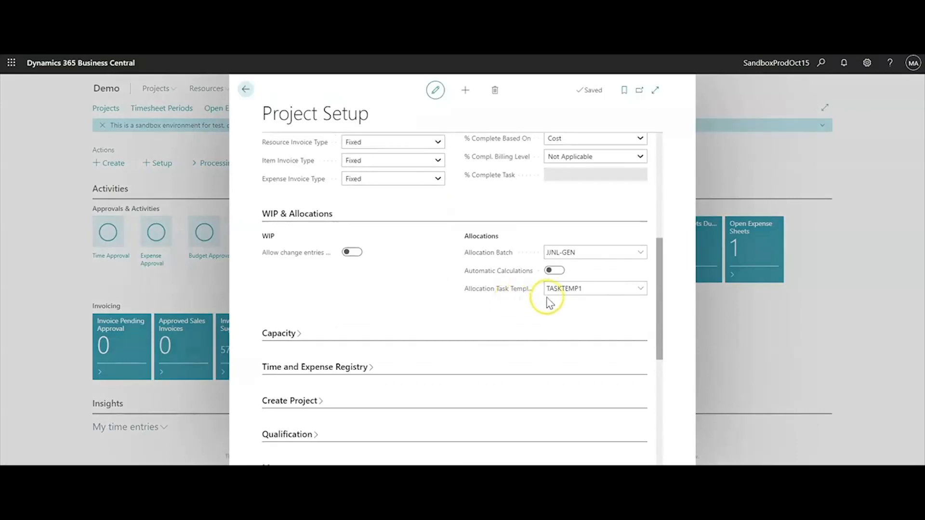
pyautogui.scroll(-2, 540, 302)
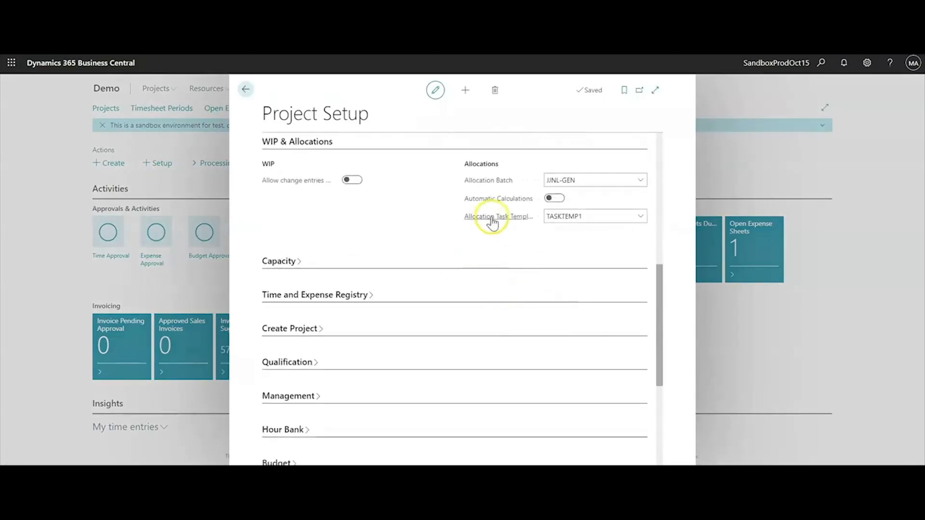
pyautogui.moveTo(494, 224)
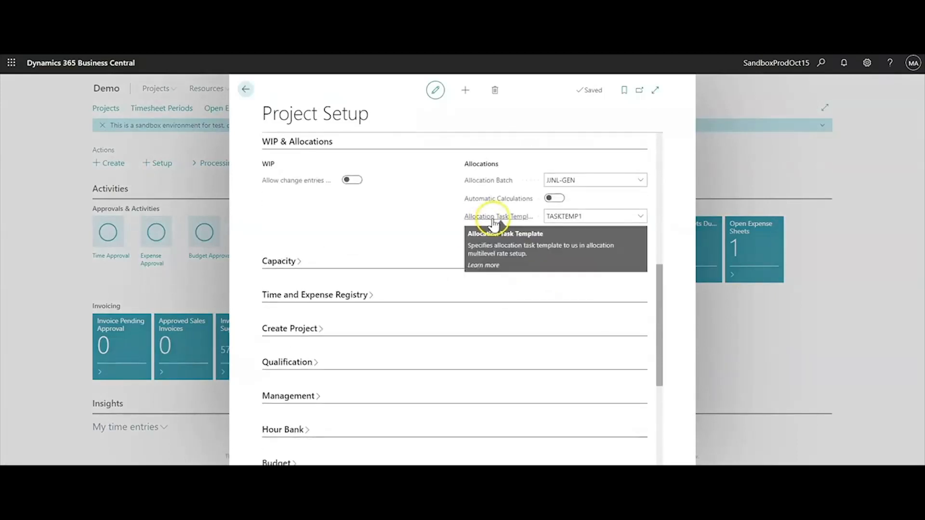
pyautogui.click(641, 216)
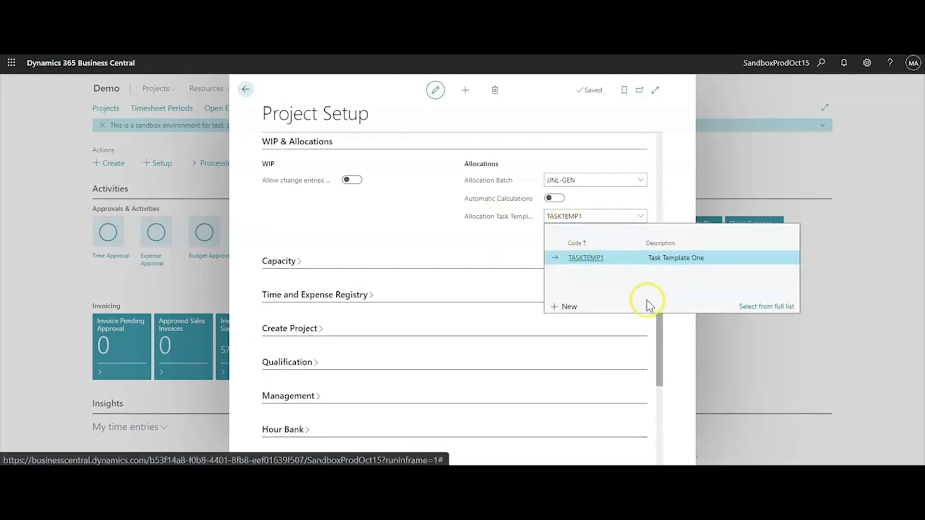
pyautogui.click(245, 91)
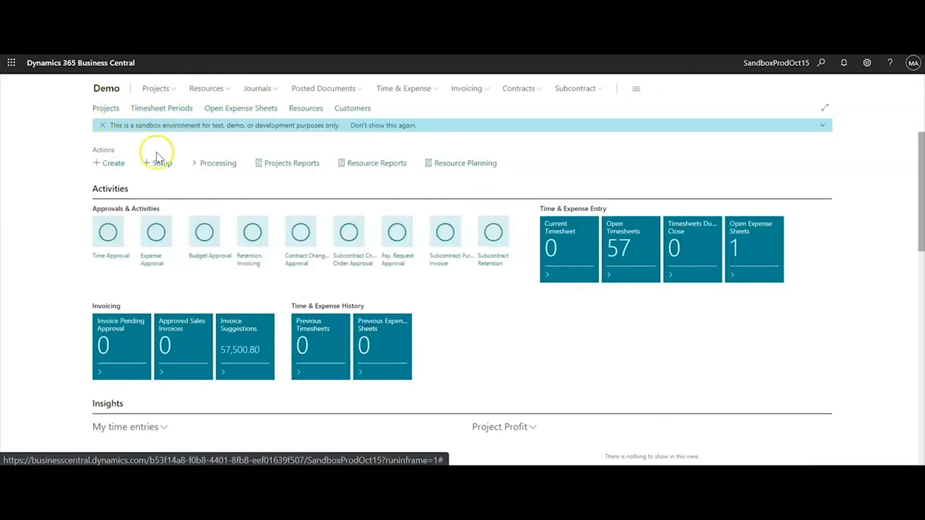
# - Open the task template list, view the template lines of TASKTEMP1, and return to the home page
pyautogui.click(164, 165)
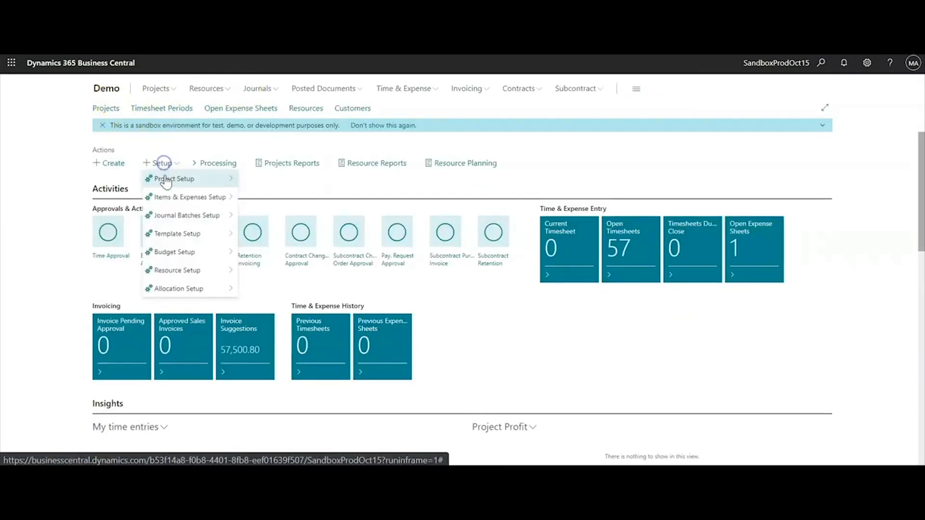
pyautogui.click(180, 236)
pyautogui.click(264, 236)
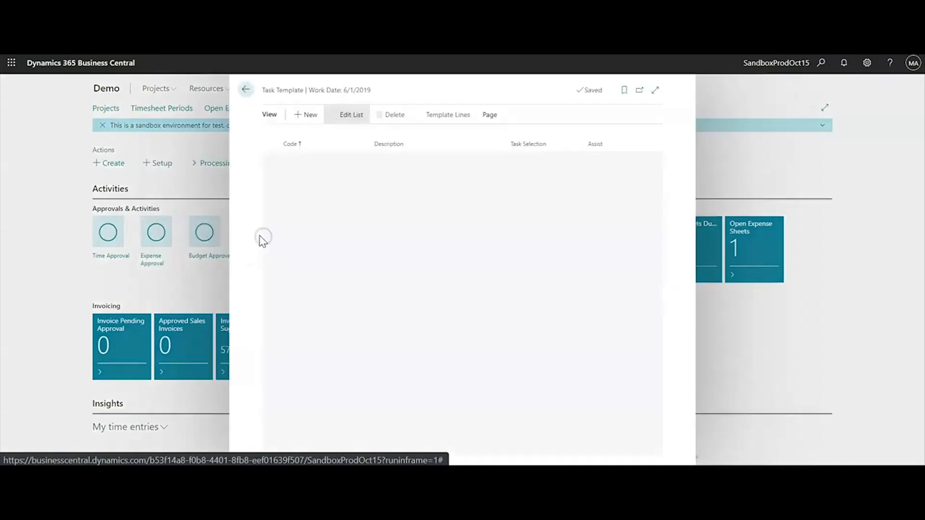
pyautogui.click(459, 124)
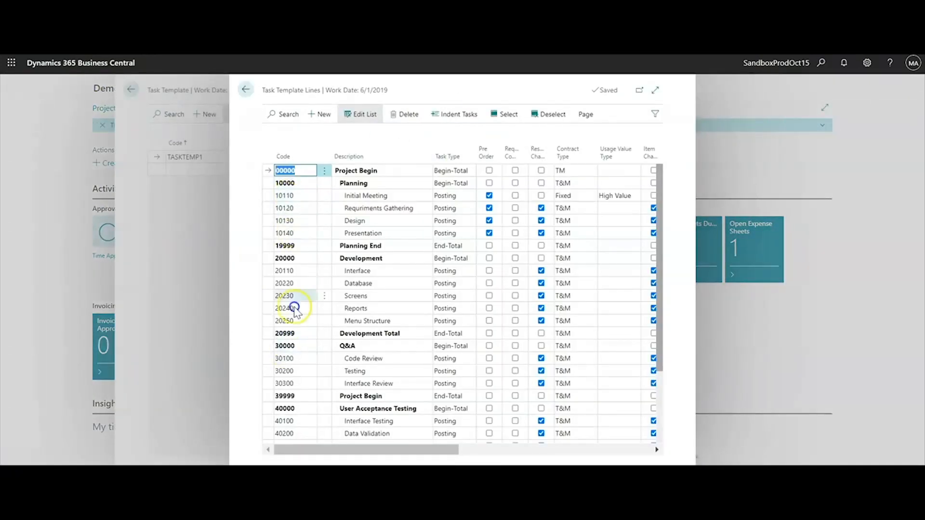
pyautogui.click(247, 89)
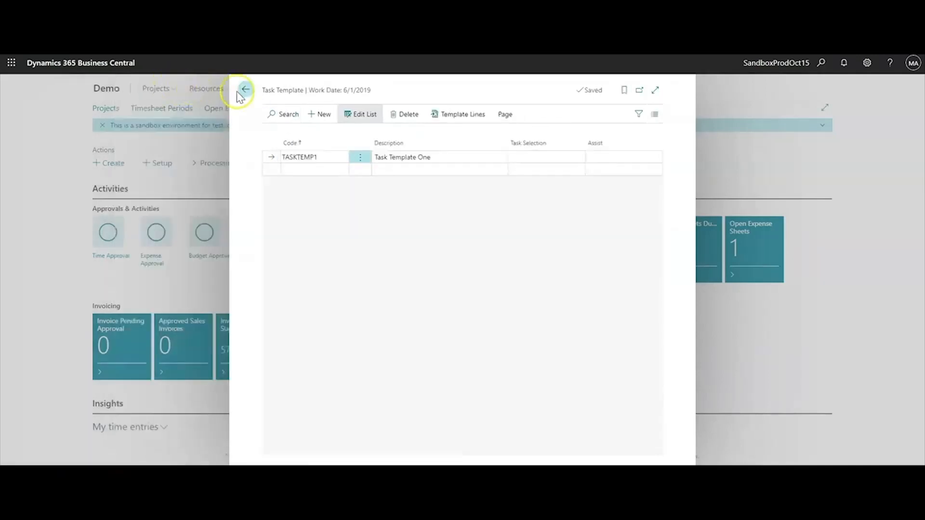
pyautogui.click(249, 91)
# - Return to the allocation hierarchy list and open the STND Overhead hierarchy
pyautogui.click(159, 163)
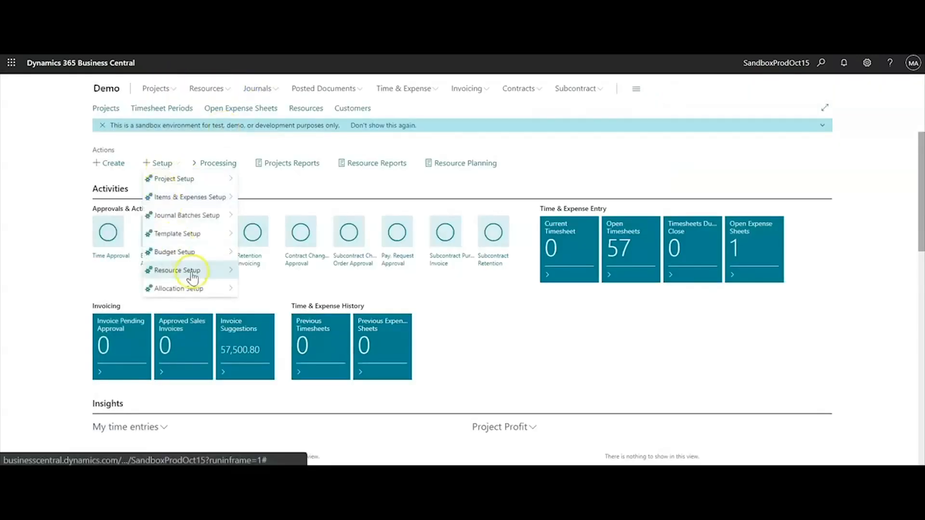
pyautogui.moveTo(195, 291)
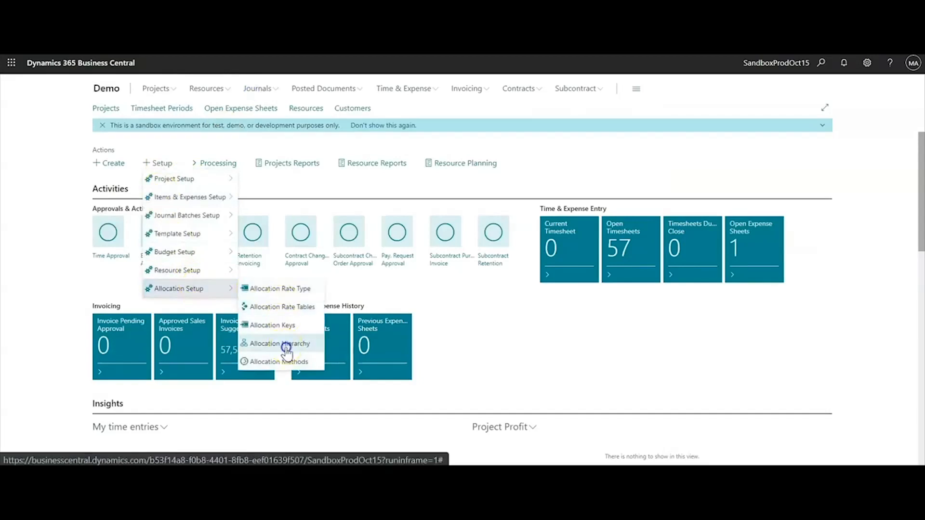
pyautogui.click(288, 348)
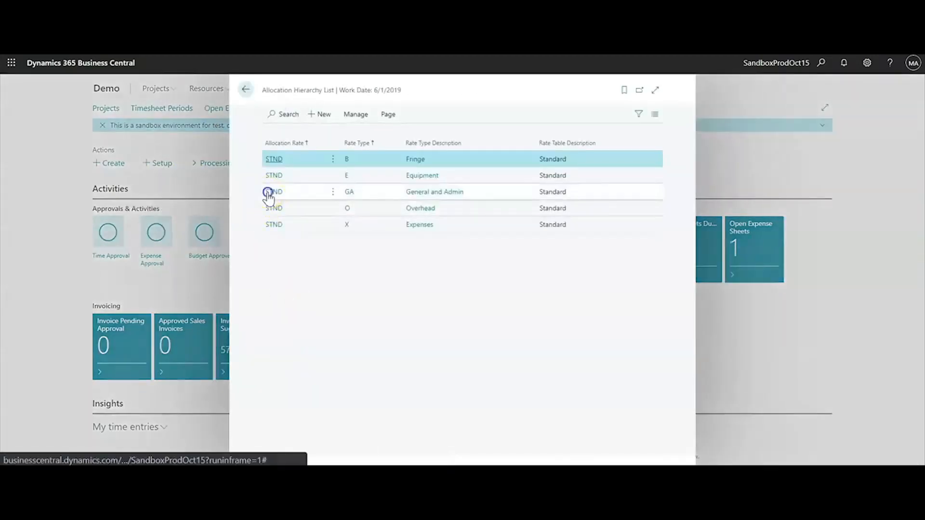
pyautogui.click(270, 193)
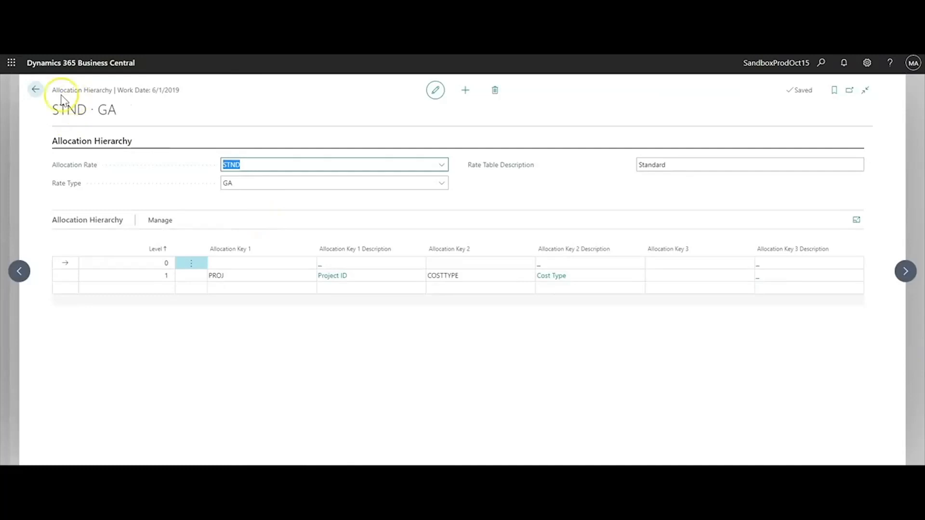
pyautogui.click(35, 90)
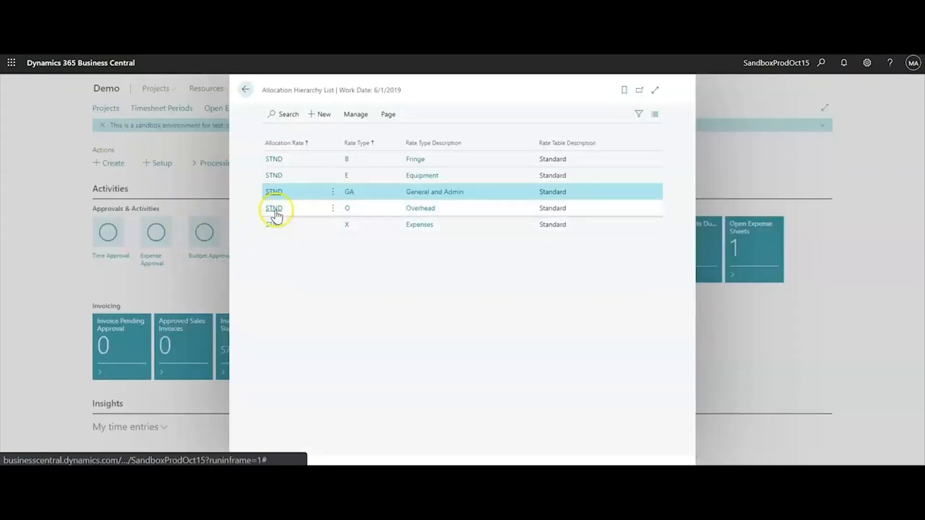
pyautogui.click(274, 209)
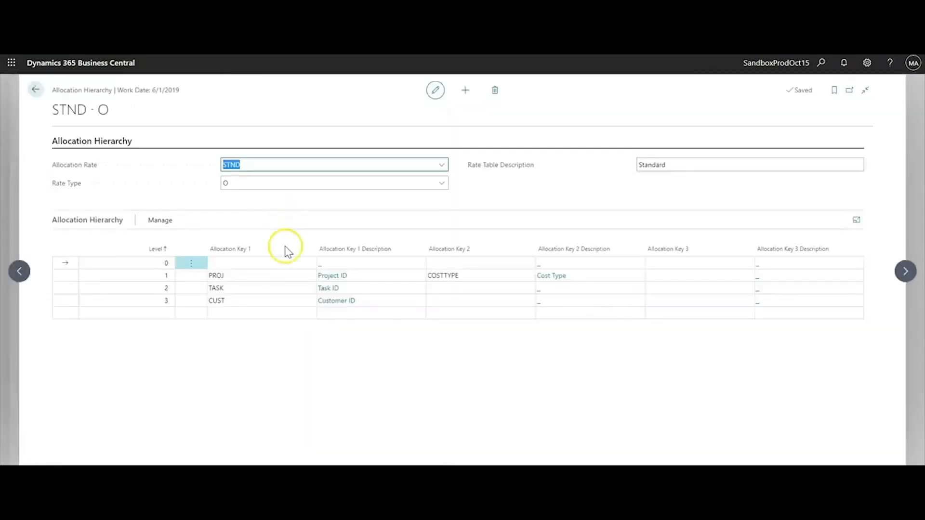
# - Open the level 2 Task ID rate entries, view the selectable tasks, and leave the lookup and entries without choosing one
pyautogui.click(67, 289)
pyautogui.click(160, 221)
pyautogui.click(213, 241)
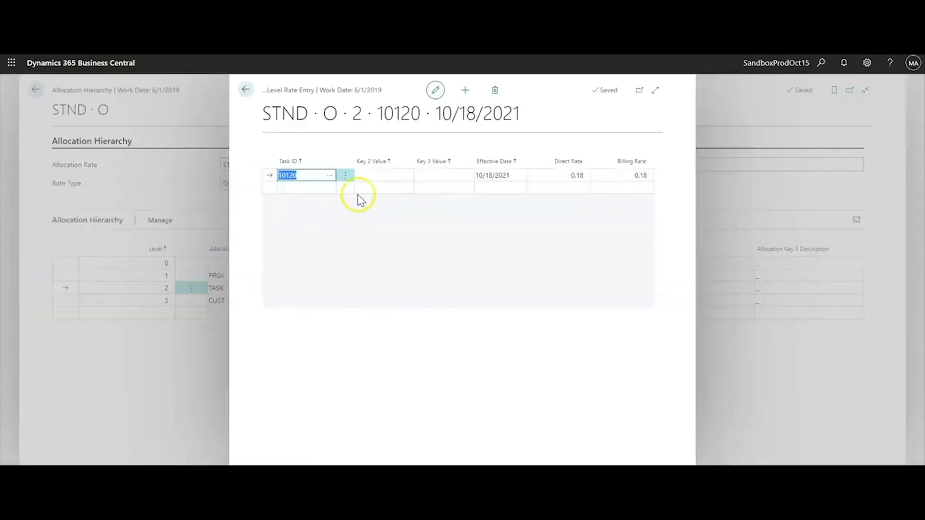
pyautogui.click(330, 177)
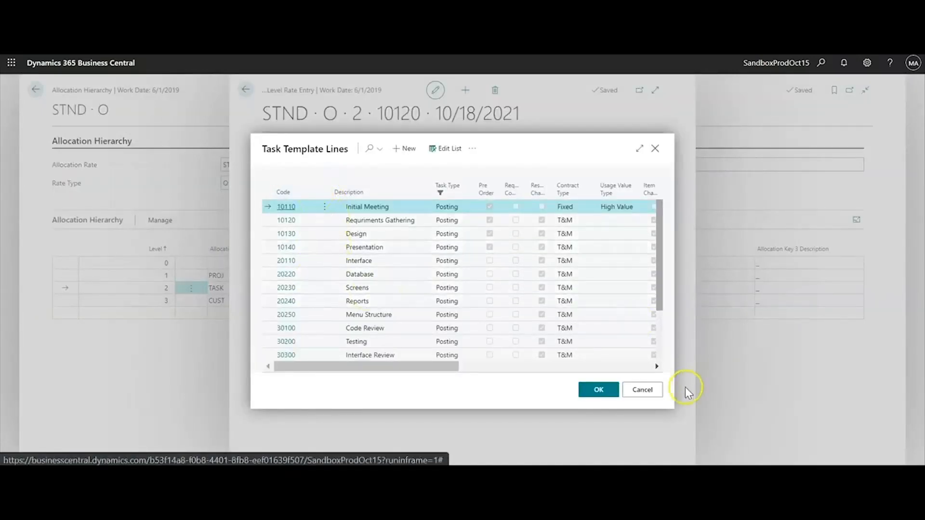
pyautogui.click(643, 390)
pyautogui.press('Escape')
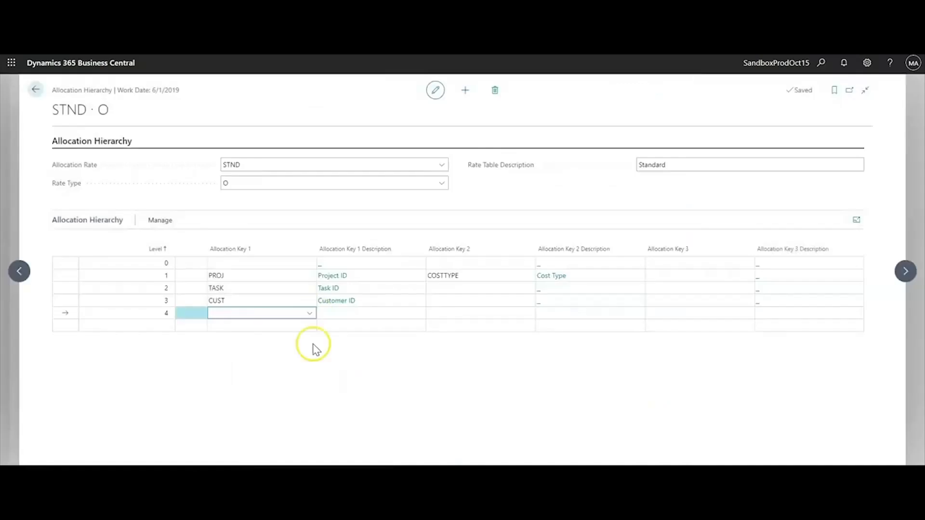
# - Add a level 4 line to the Overhead hierarchy with PROJ as Allocation Key 1
pyautogui.click(312, 317)
pyautogui.scroll(-3, 260, 391)
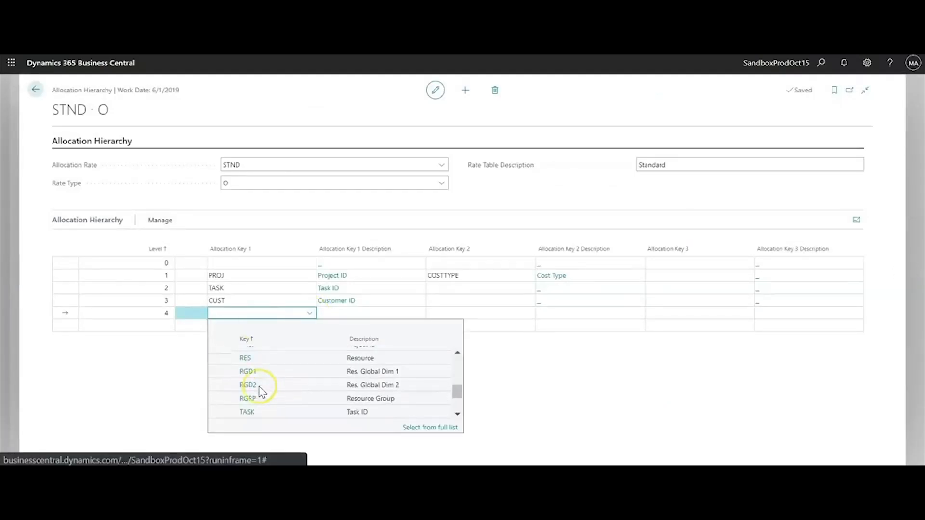
pyautogui.scroll(-3, 260, 391)
pyautogui.write('pro')
pyautogui.click(254, 385)
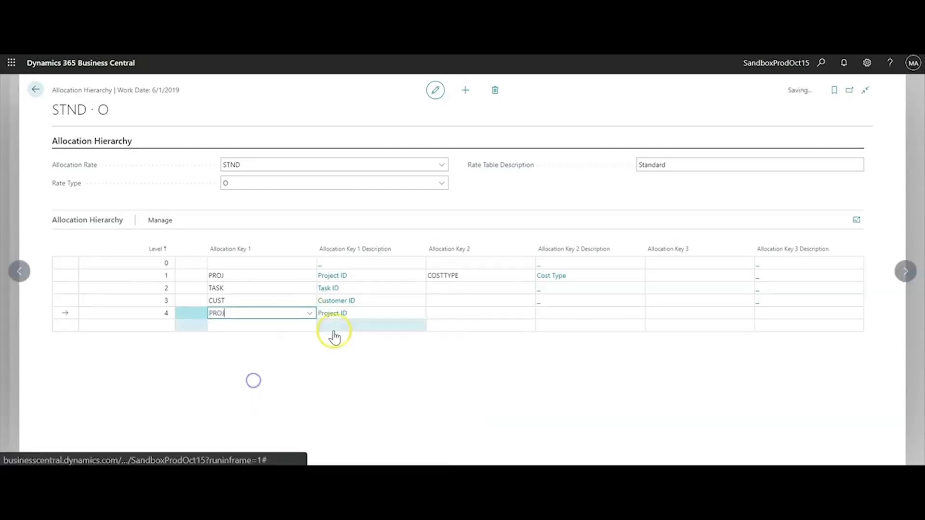
# - Set Allocation Key 2 of the level 4 line to TASK
pyautogui.click(450, 319)
pyautogui.click(464, 314)
pyautogui.click(528, 314)
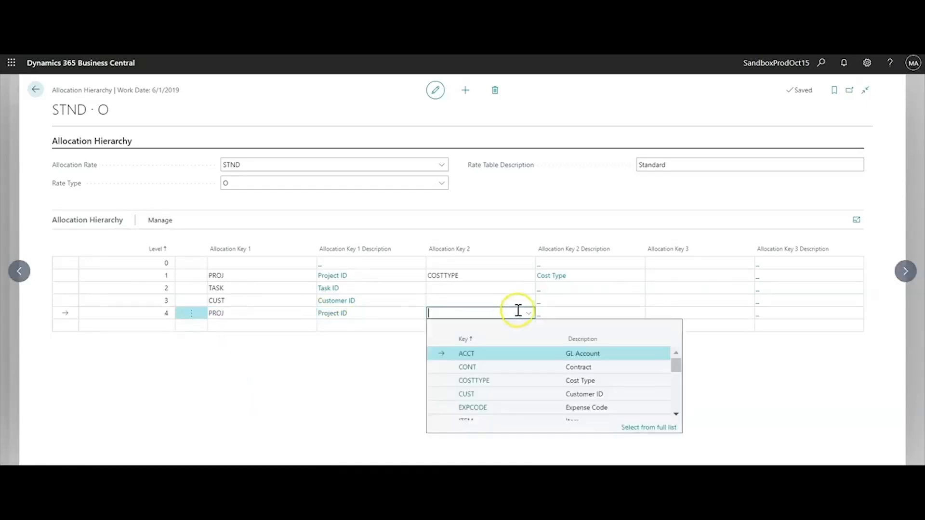
pyautogui.write('task')
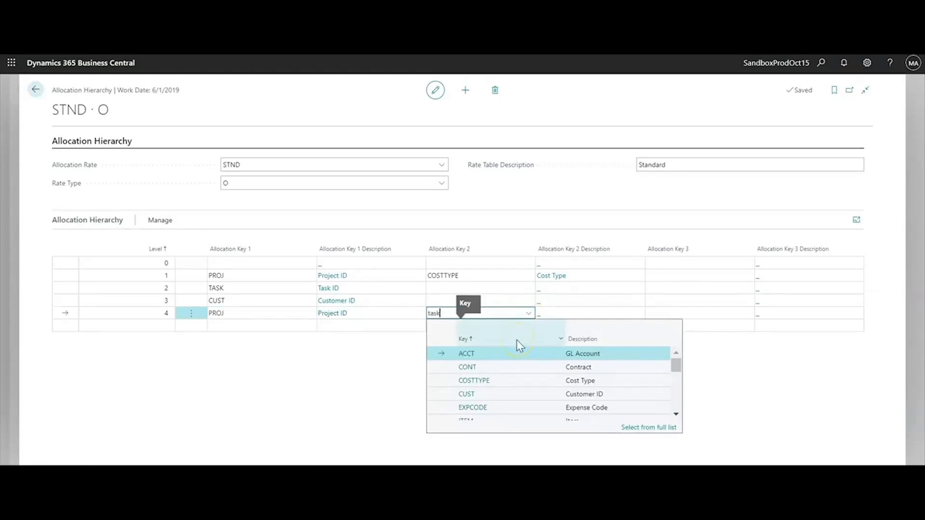
pyautogui.click(470, 357)
pyautogui.press('Tab')
# - Open the rate entries for the level 4 line and choose project IRV001 for the first entry
pyautogui.click(249, 311)
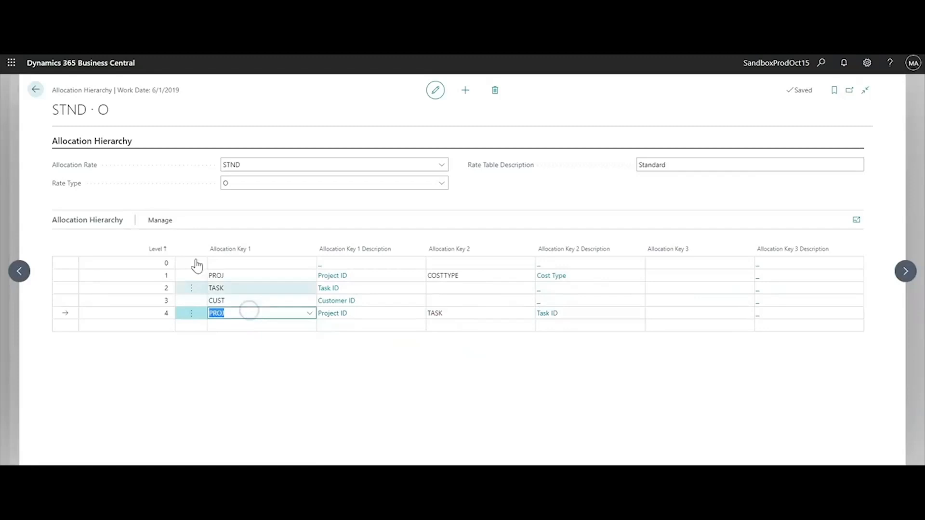
pyautogui.click(160, 222)
pyautogui.click(217, 241)
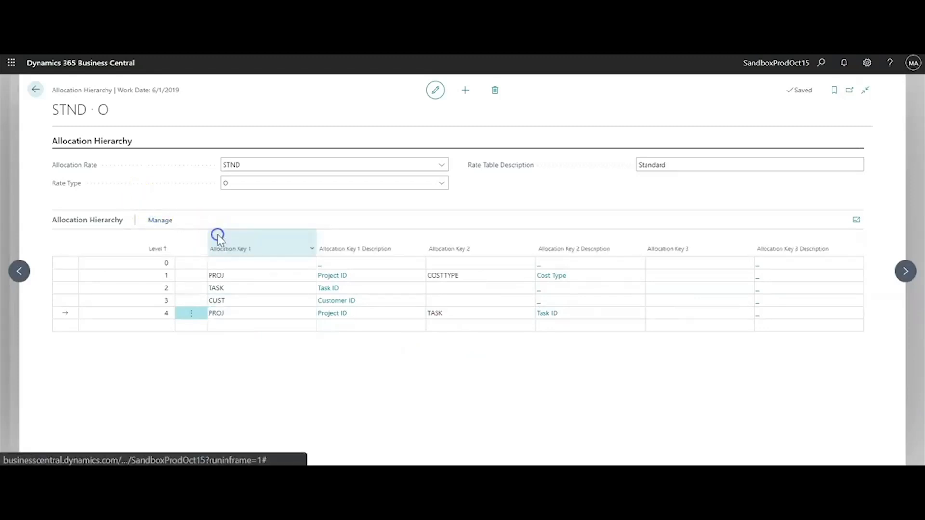
pyautogui.click(327, 178)
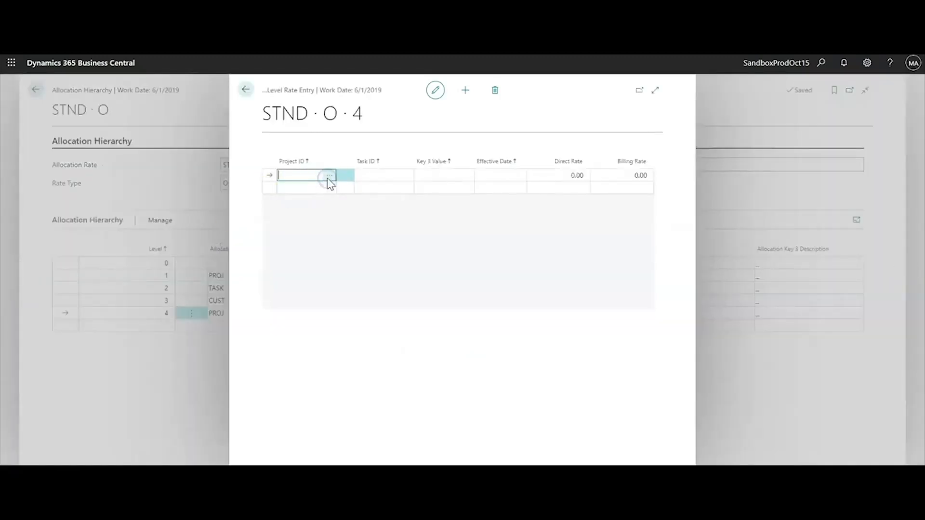
pyautogui.click(329, 177)
pyautogui.click(292, 197)
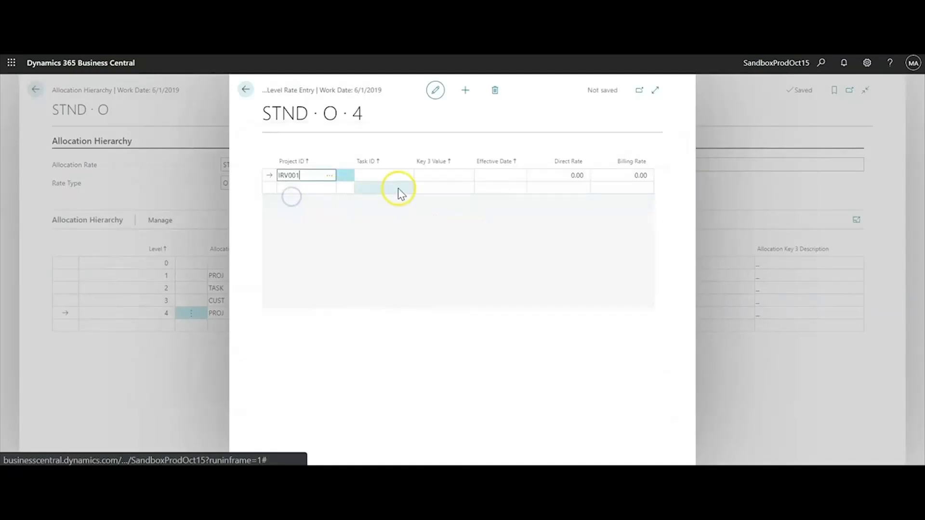
# - View the tasks of project IRV001 selectable as Task ID in the level 4 rate entry, and leave the hierarchy without choosing one
pyautogui.click(393, 177)
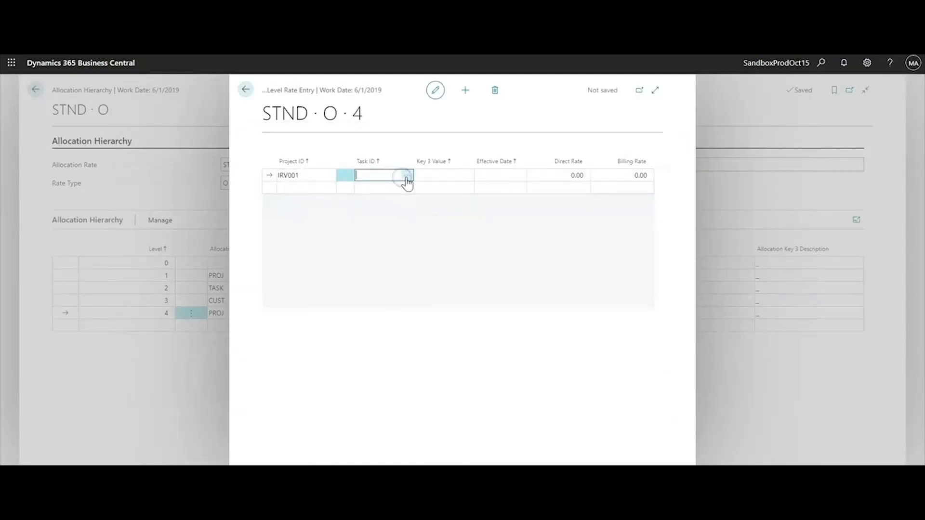
pyautogui.click(406, 177)
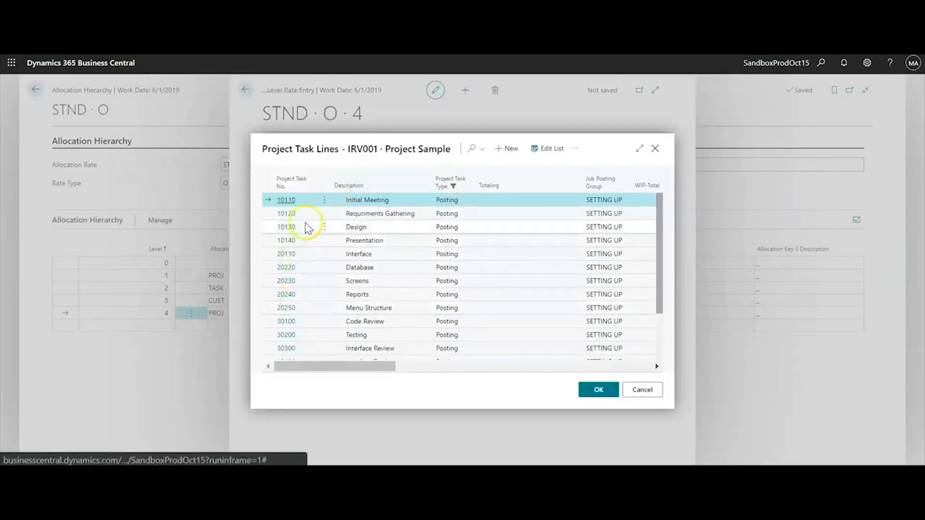
pyautogui.scroll(-3, 308, 231)
pyautogui.scroll(3, 309, 227)
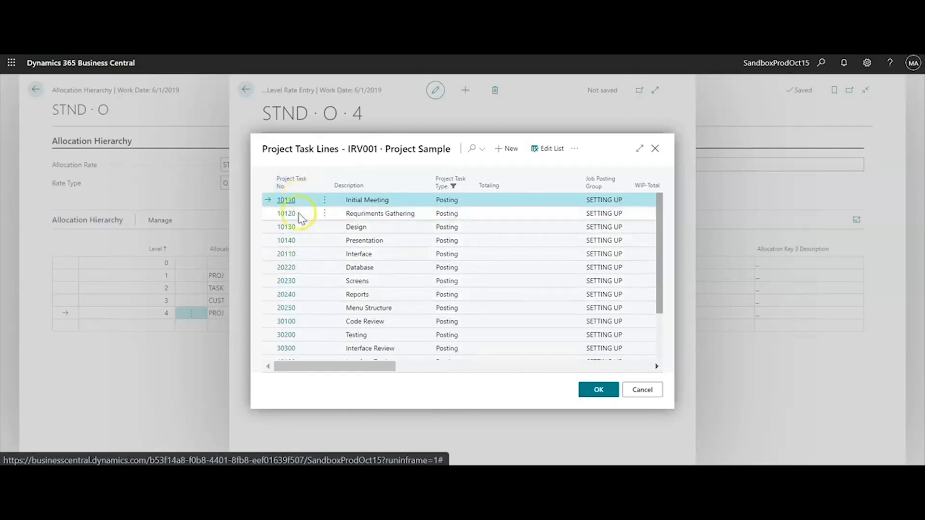
pyautogui.click(643, 391)
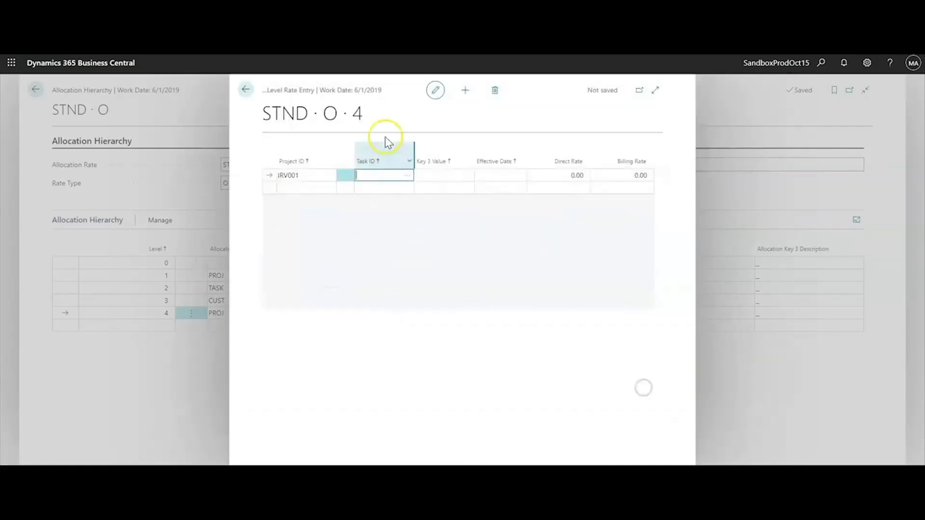
pyautogui.click(245, 90)
pyautogui.click(35, 89)
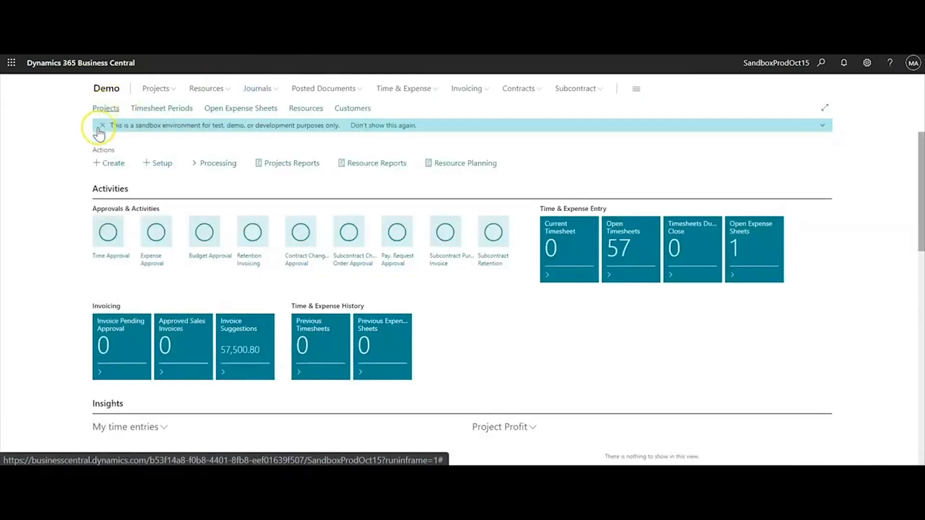
# - Open the project plan of IRV001 from the project list and review its task lines down to the project total
pyautogui.click(102, 116)
pyautogui.click(104, 222)
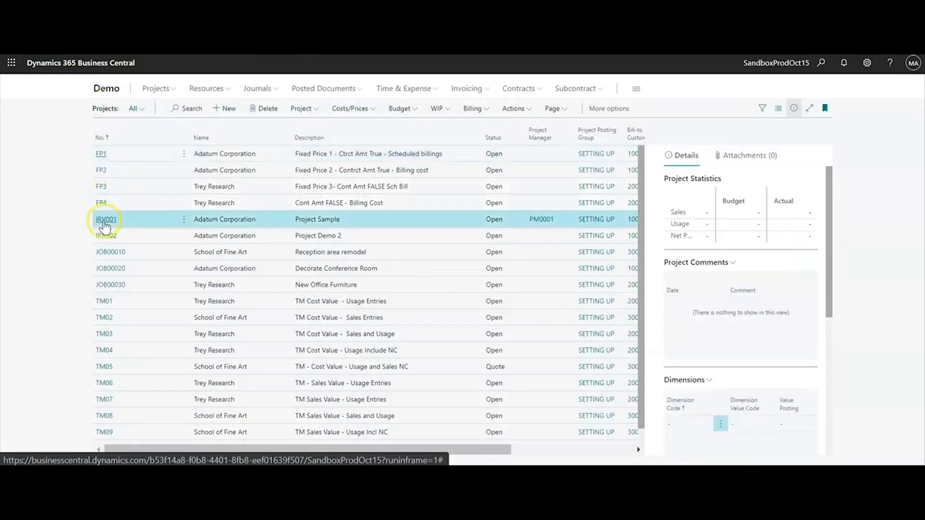
pyautogui.scroll(-4, 94, 371)
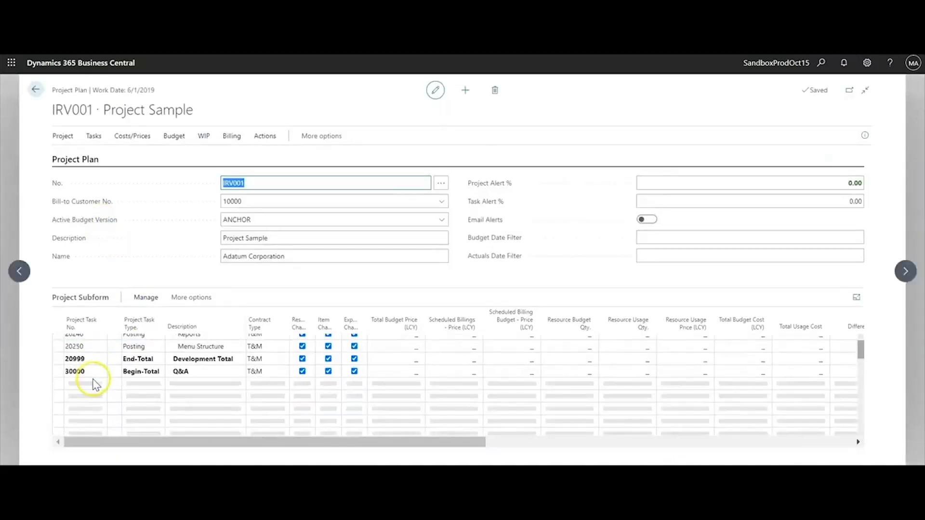
pyautogui.scroll(-10, 111, 371)
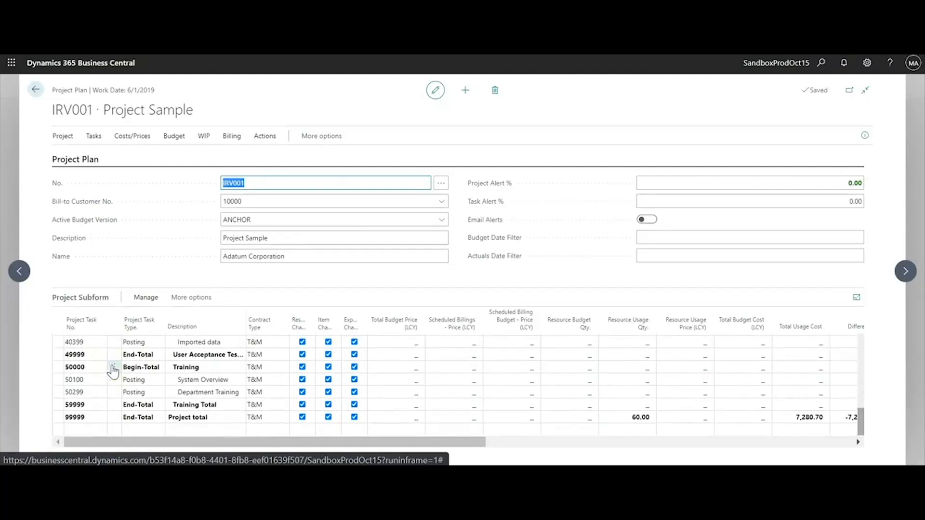
pyautogui.scroll(10, 113, 371)
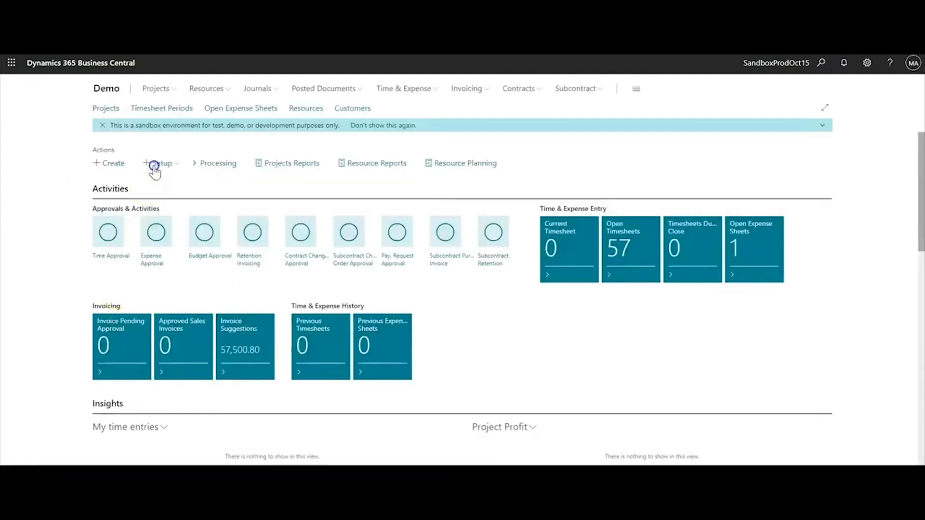
# - Open the allocation hierarchy list, view the levels of the STND Fringe hierarchy, and return to the home page
pyautogui.click(154, 166)
pyautogui.moveTo(191, 299)
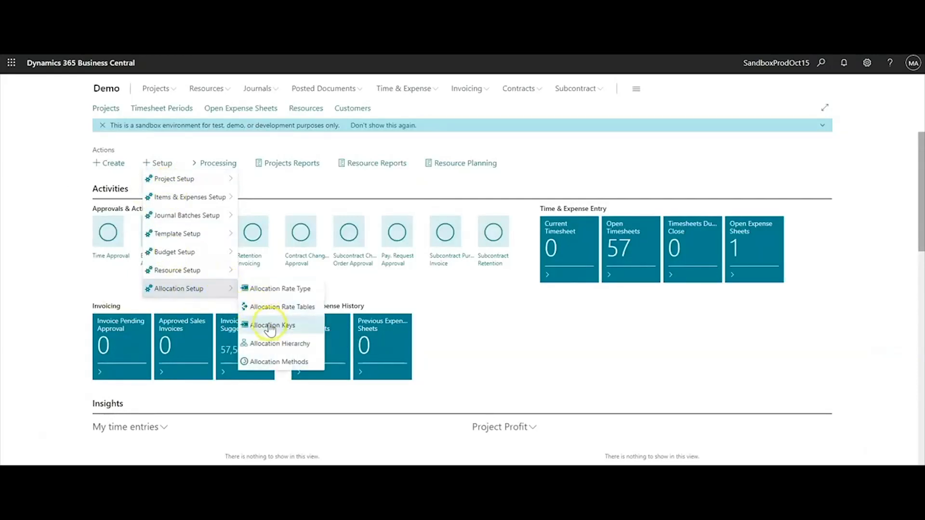
pyautogui.click(268, 344)
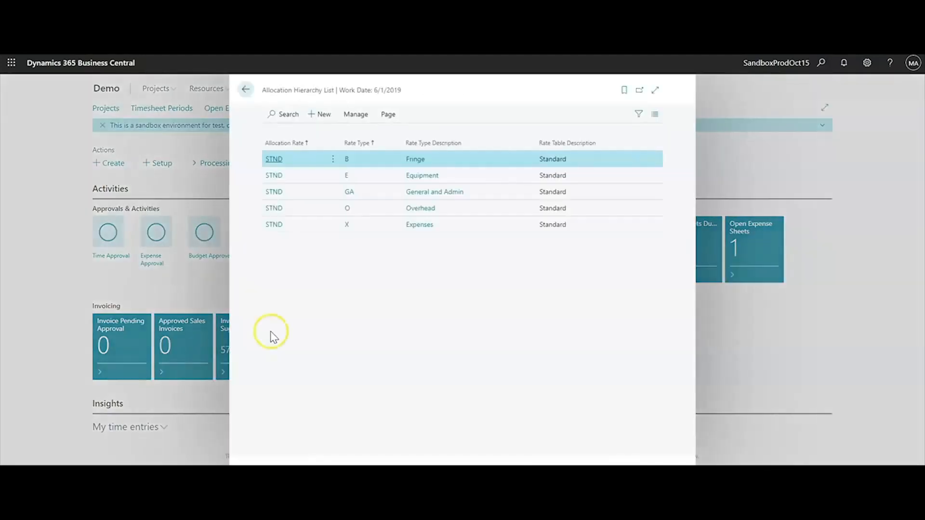
pyautogui.click(273, 159)
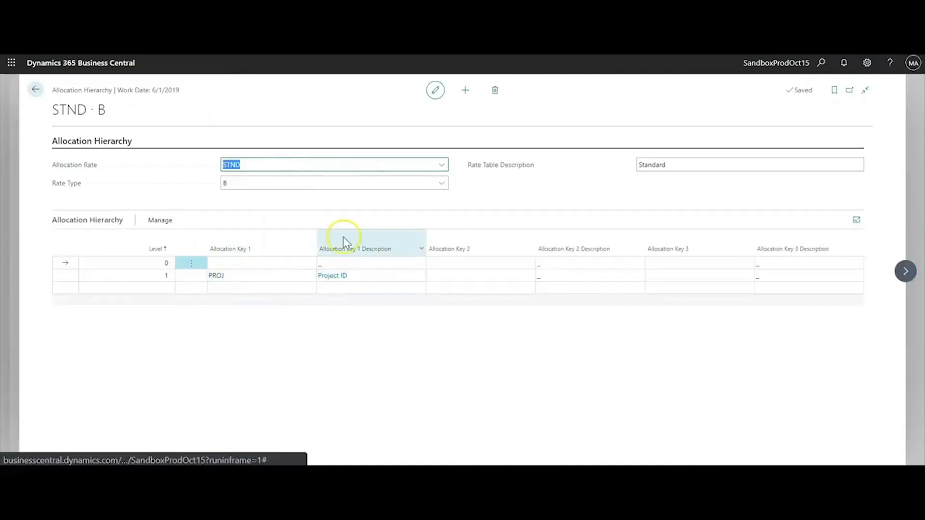
pyautogui.click(35, 92)
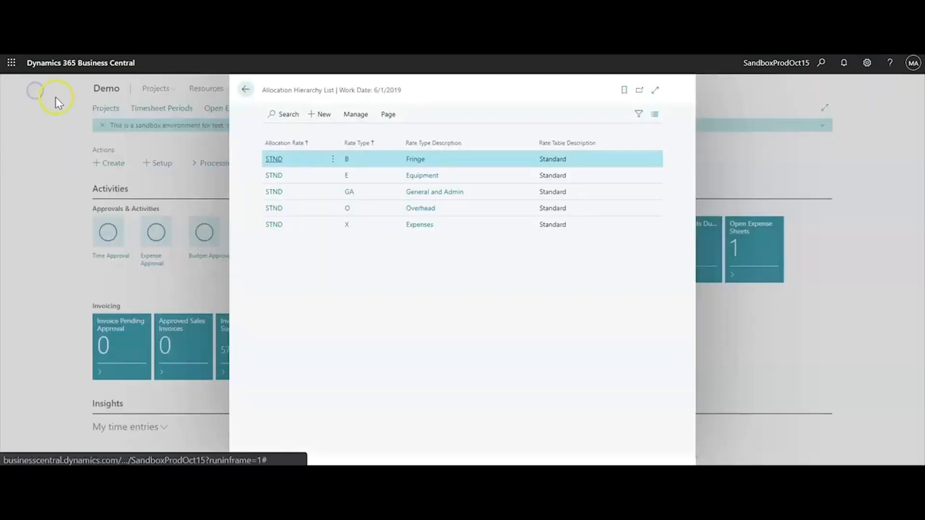
pyautogui.click(247, 90)
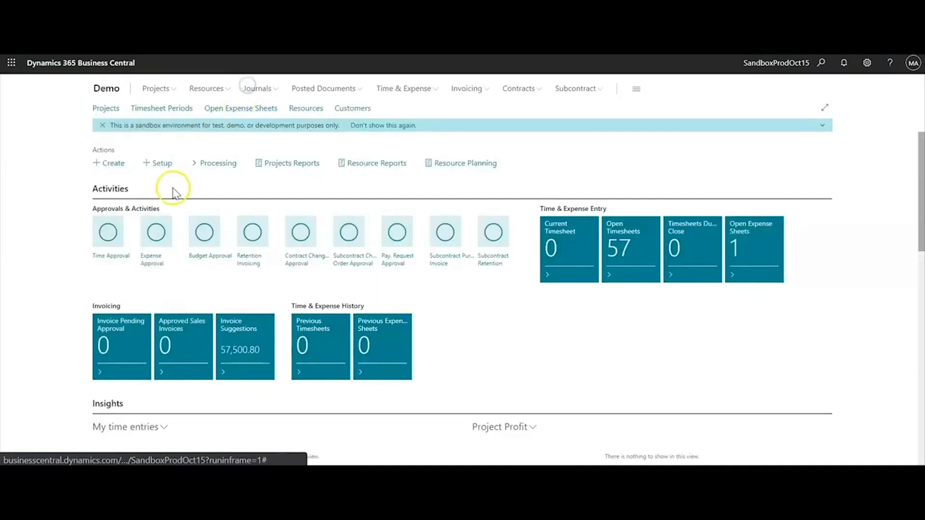
# - Open the allocation key definitions and review the keys with their source tables and fields, from ACCT to WKTYPE
pyautogui.click(160, 166)
pyautogui.moveTo(173, 291)
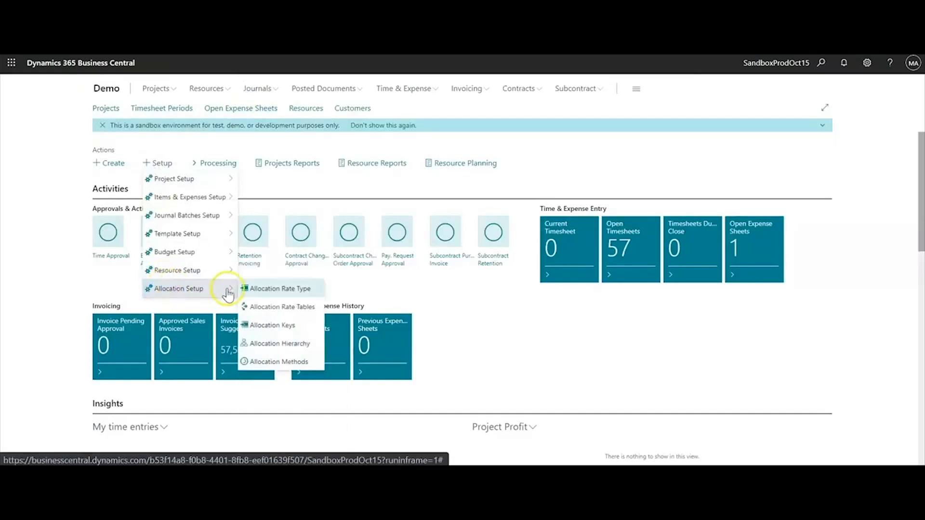
pyautogui.click(273, 325)
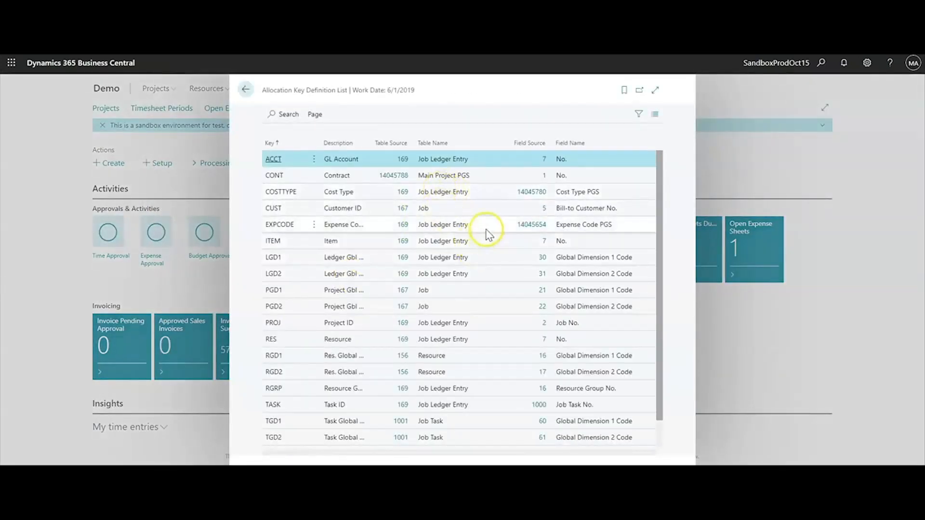
pyautogui.scroll(-1, 484, 241)
pyautogui.scroll(1, 482, 270)
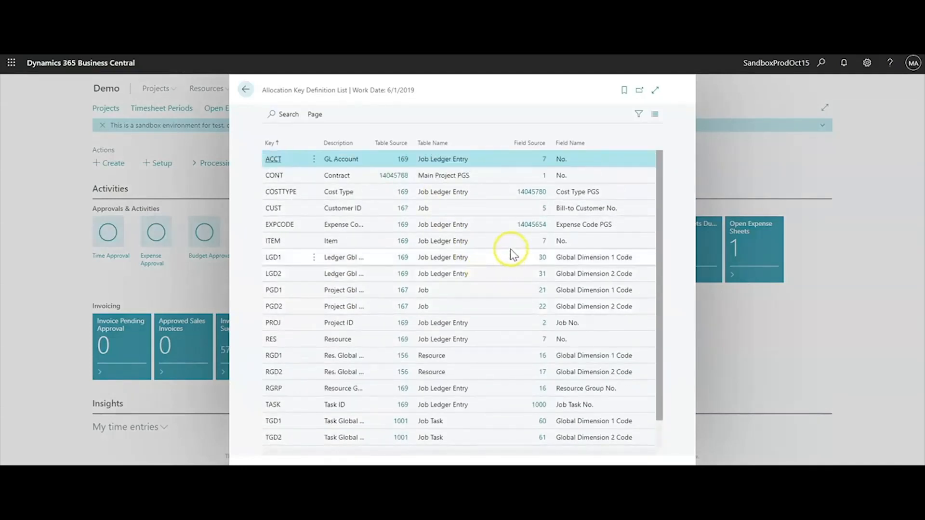
pyautogui.scroll(-1, 506, 265)
pyautogui.scroll(1, 490, 248)
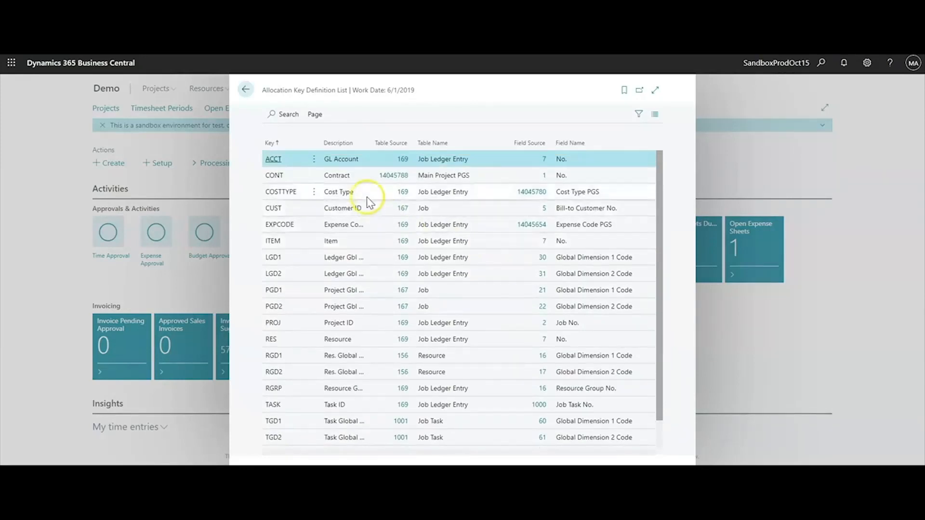
pyautogui.scroll(-1, 365, 260)
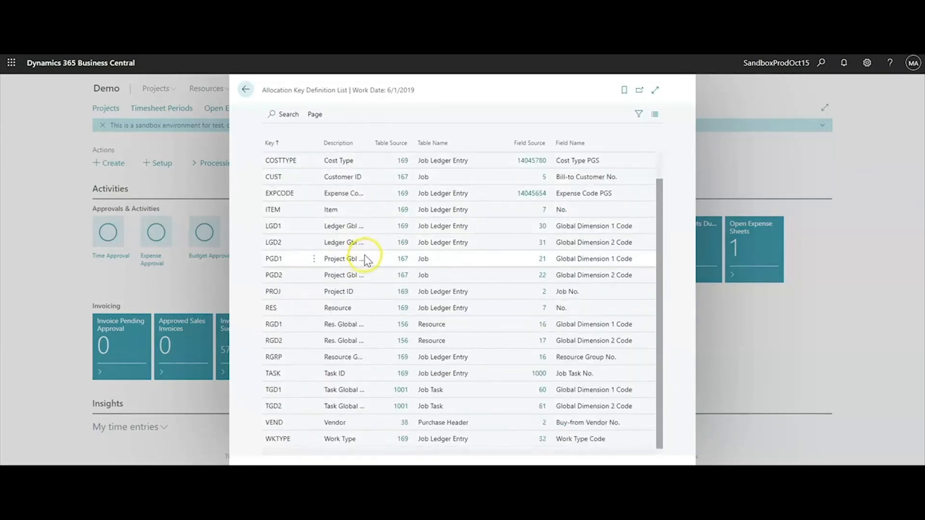